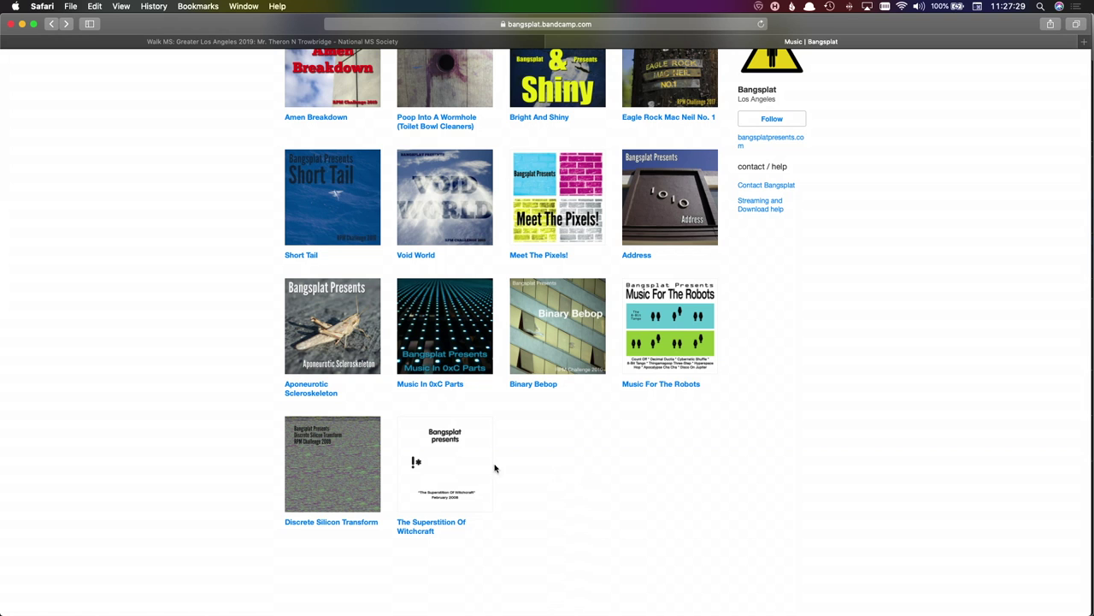
- Look through the Bangsplat album grid on Bandcamp from first to last release, ending by switching to the Walk MS page
scroll(442, 472, "up", 3)
scroll(439, 472, "down", 2)
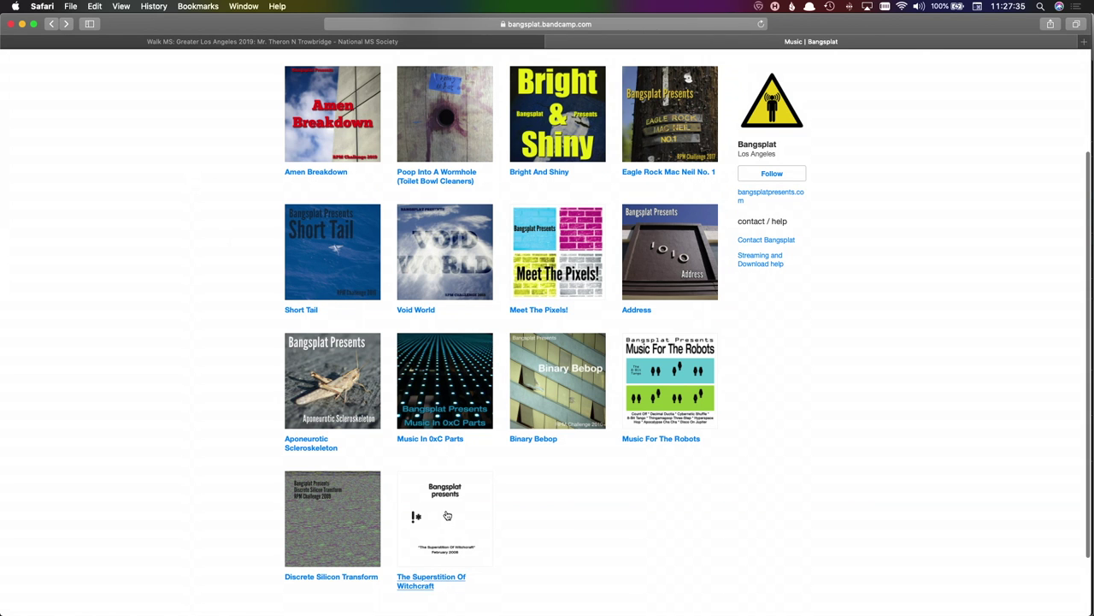
scroll(225, 241, "up", 3)
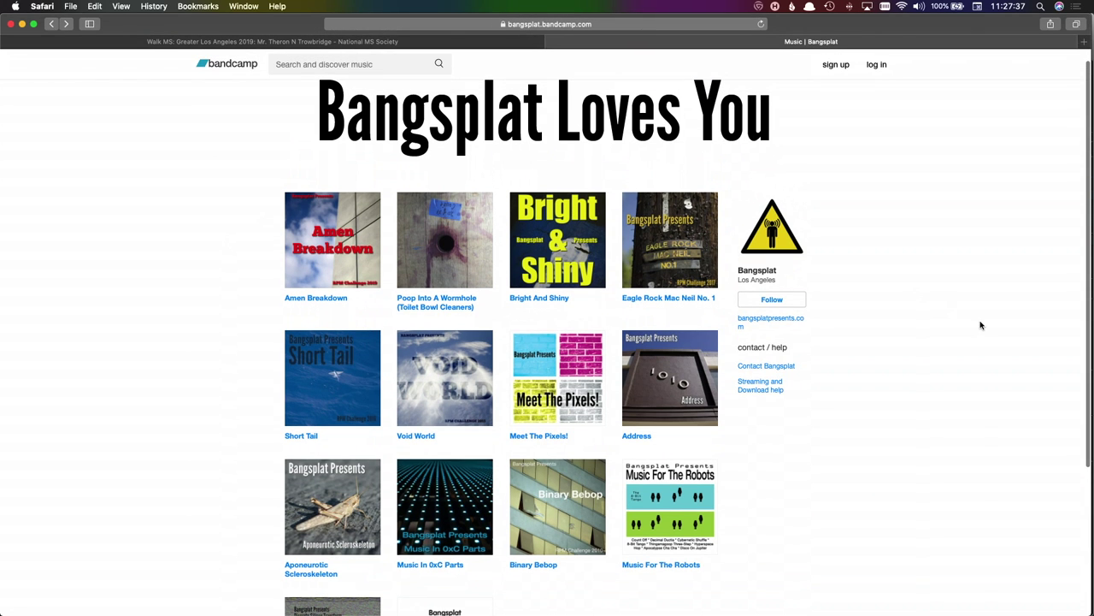
scroll(911, 406, "down", 3)
scroll(911, 406, "up", 4)
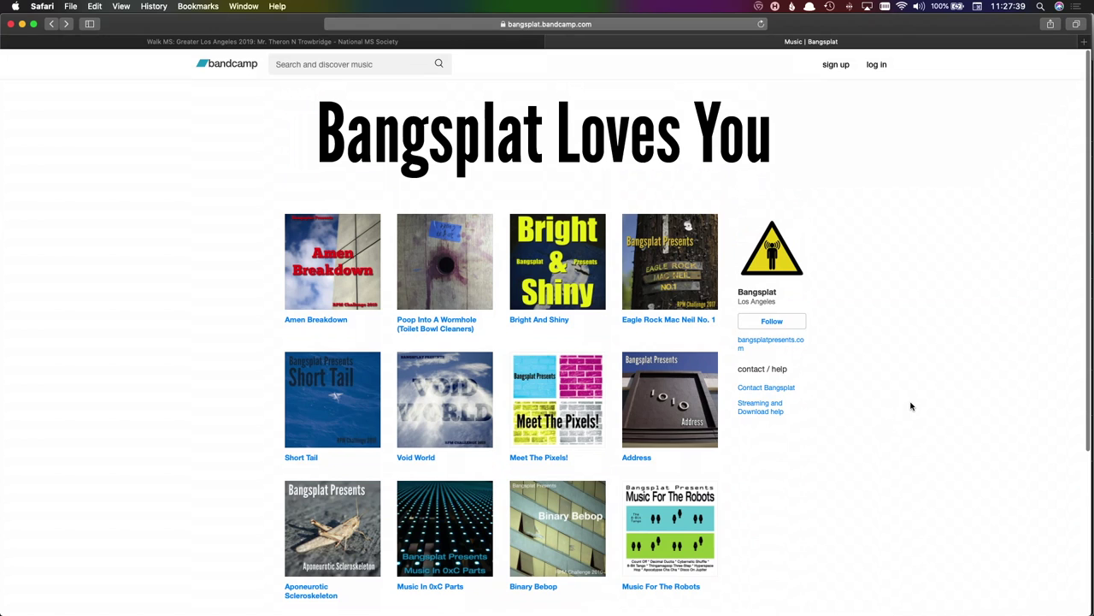
scroll(872, 422, "down", 4)
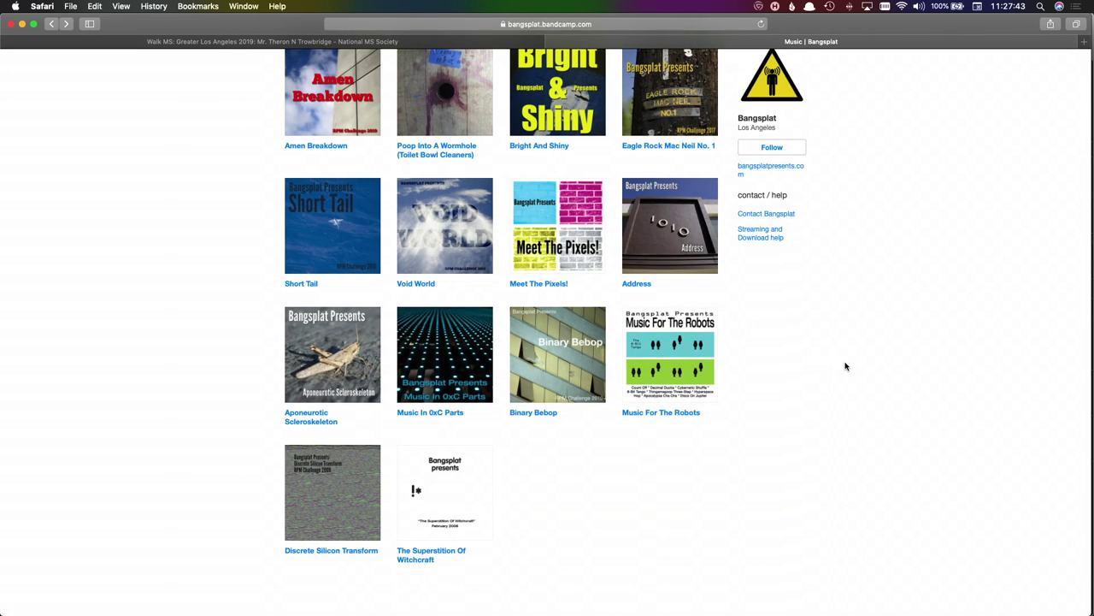
scroll(875, 240, "up", 4)
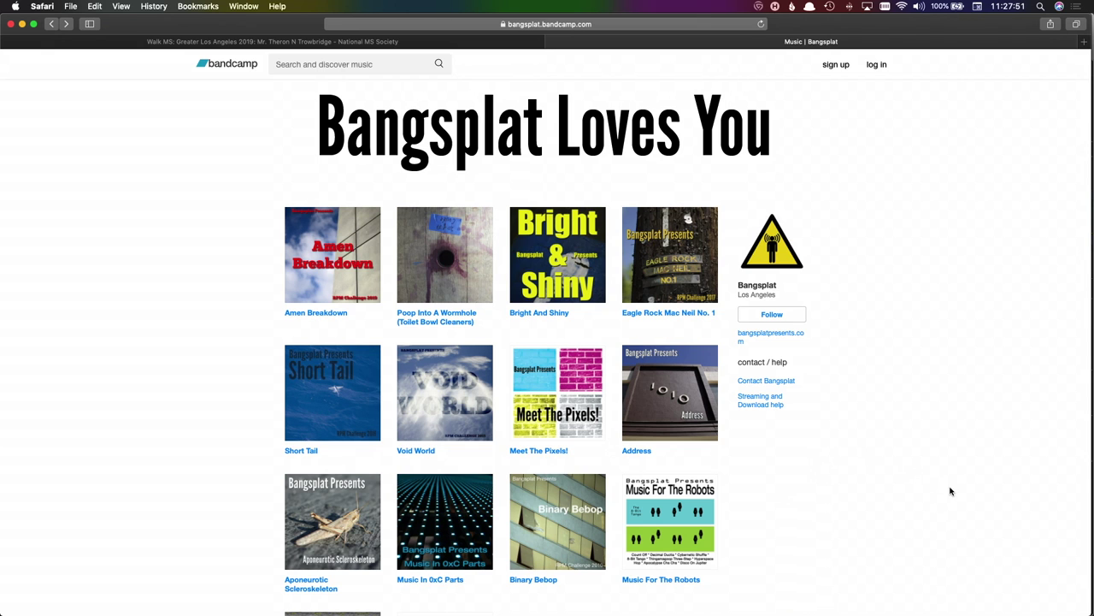
scroll(954, 496, "down", 5)
scroll(954, 496, "up", 5)
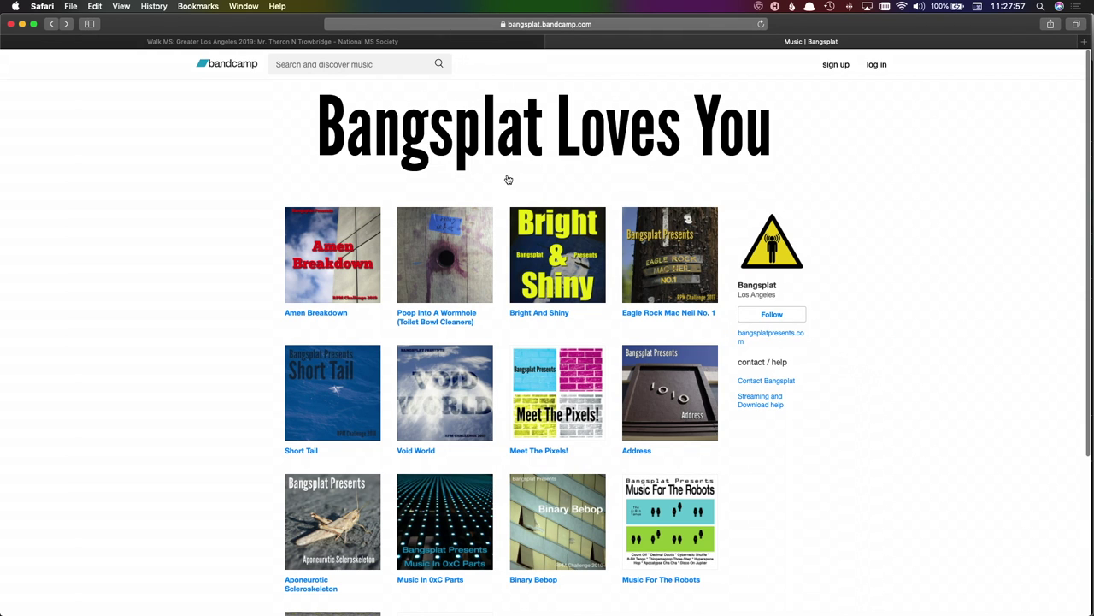
left_click(365, 43)
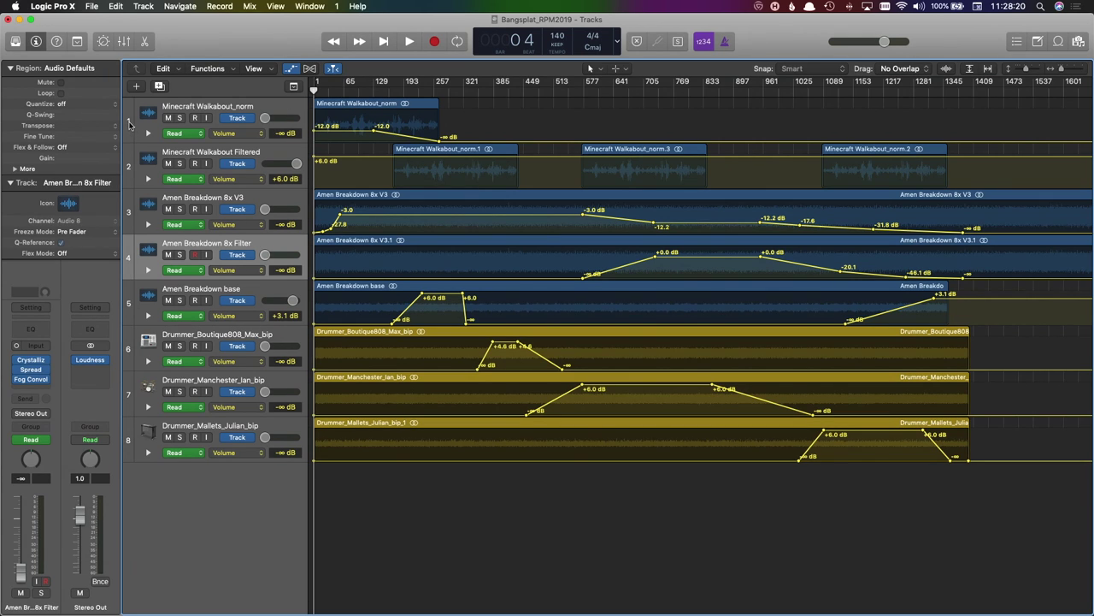
- In Logic Pro X, solo the Minecraft Walkabout_norm track and play a passage of it
left_click(179, 118)
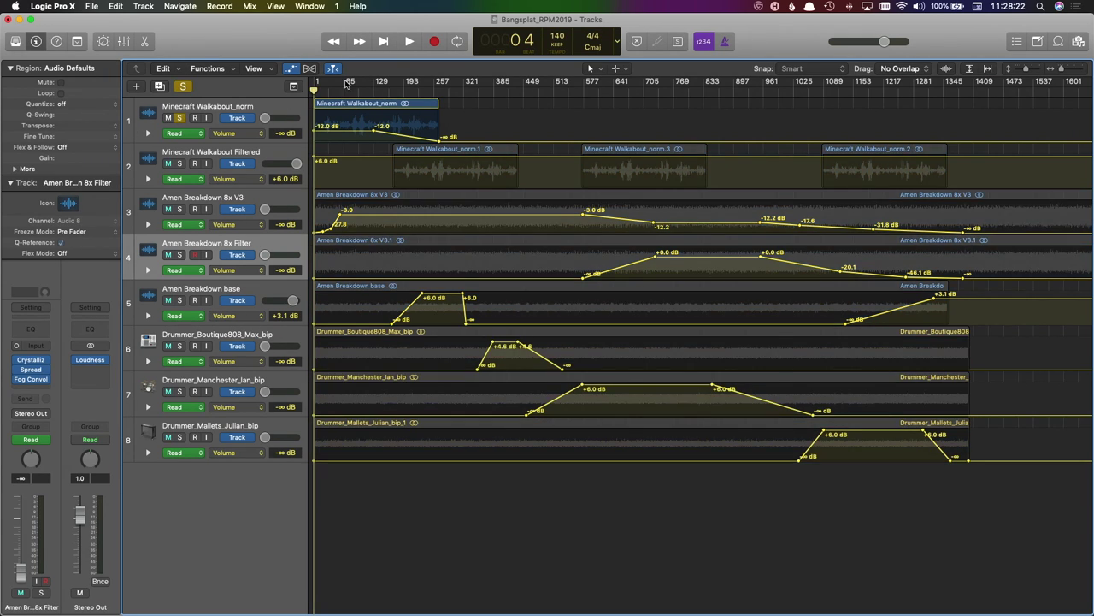
key("space")
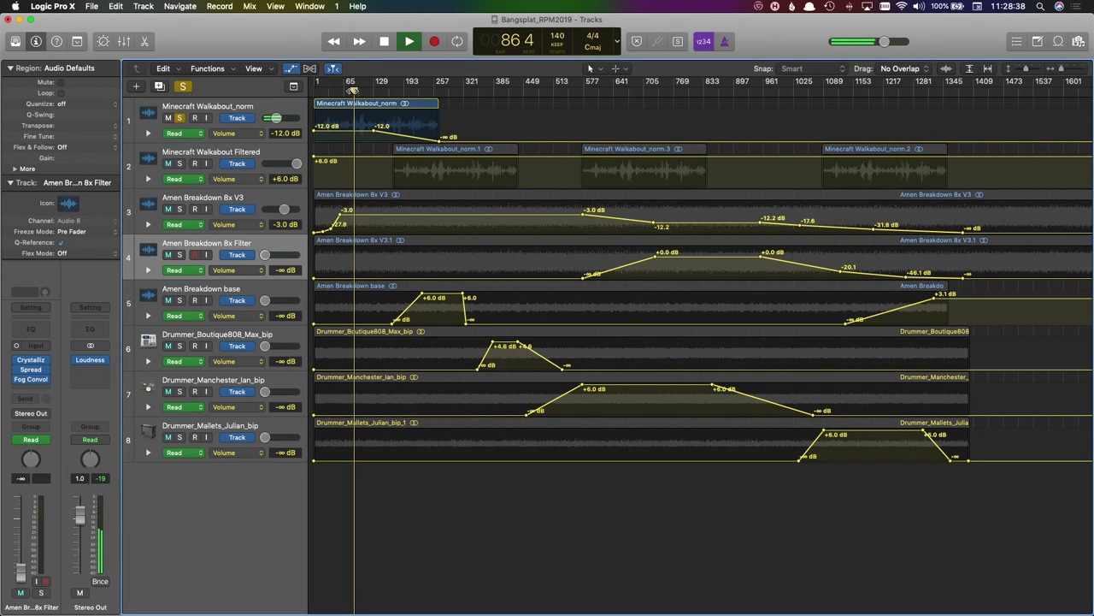
left_click(385, 42)
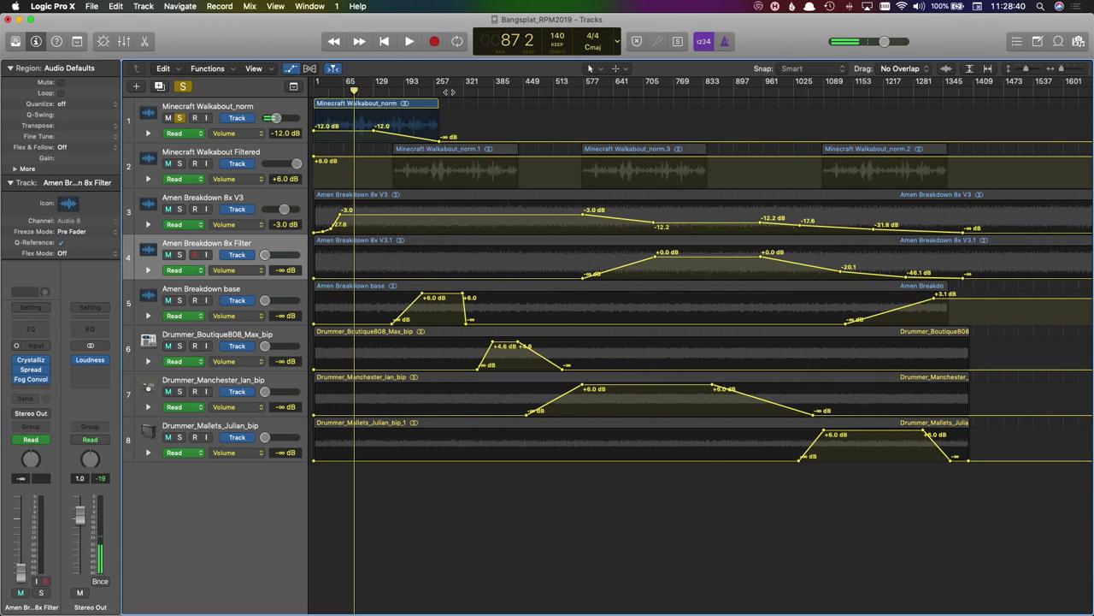
- Place the playhead at bar 287, solo only the Minecraft Walkabout Filtered track, and inspect its Mini-Filter plug-in
left_click(447, 99)
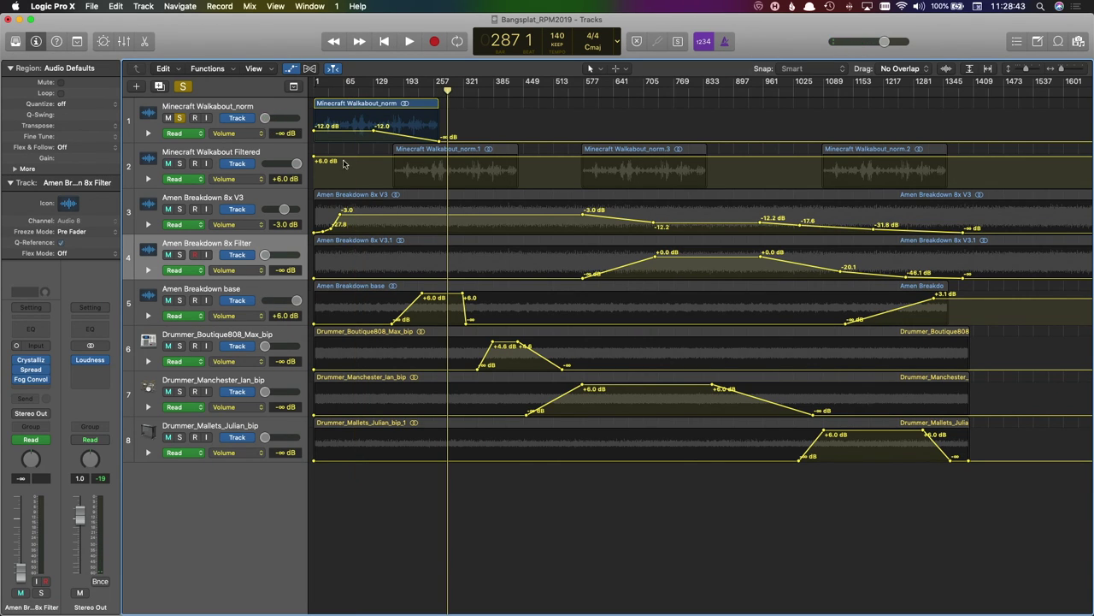
left_click(180, 163)
left_click(180, 118)
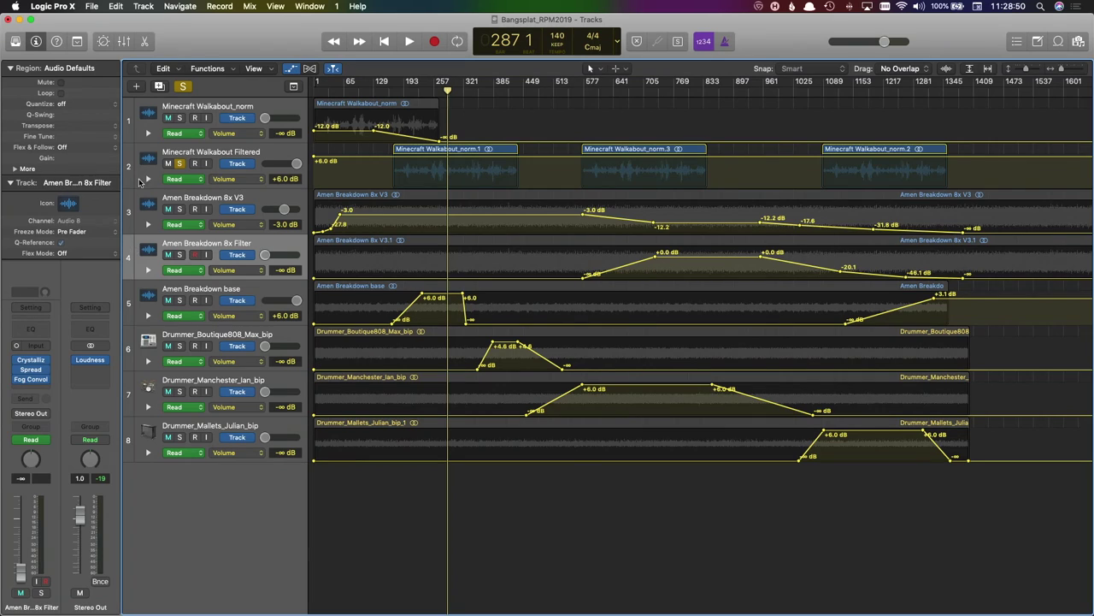
left_click(151, 152)
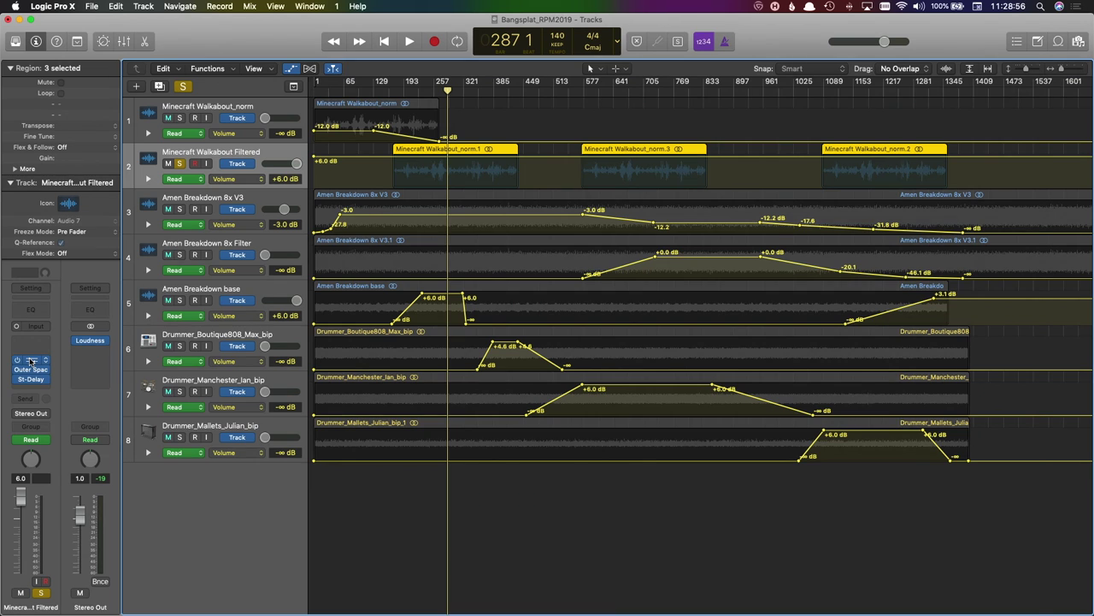
left_click(31, 360)
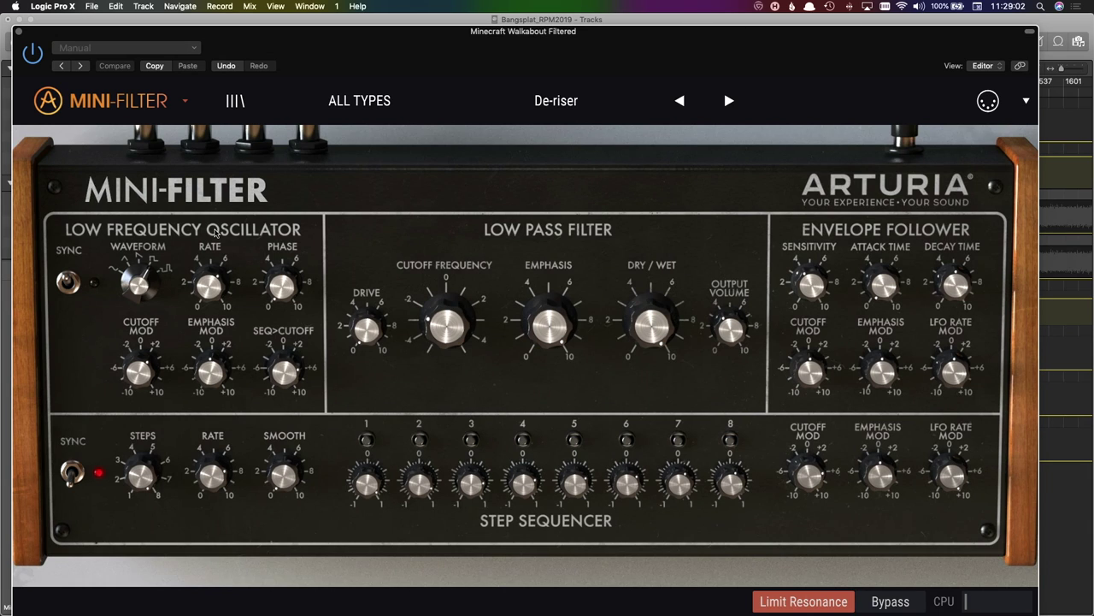
left_click(19, 33)
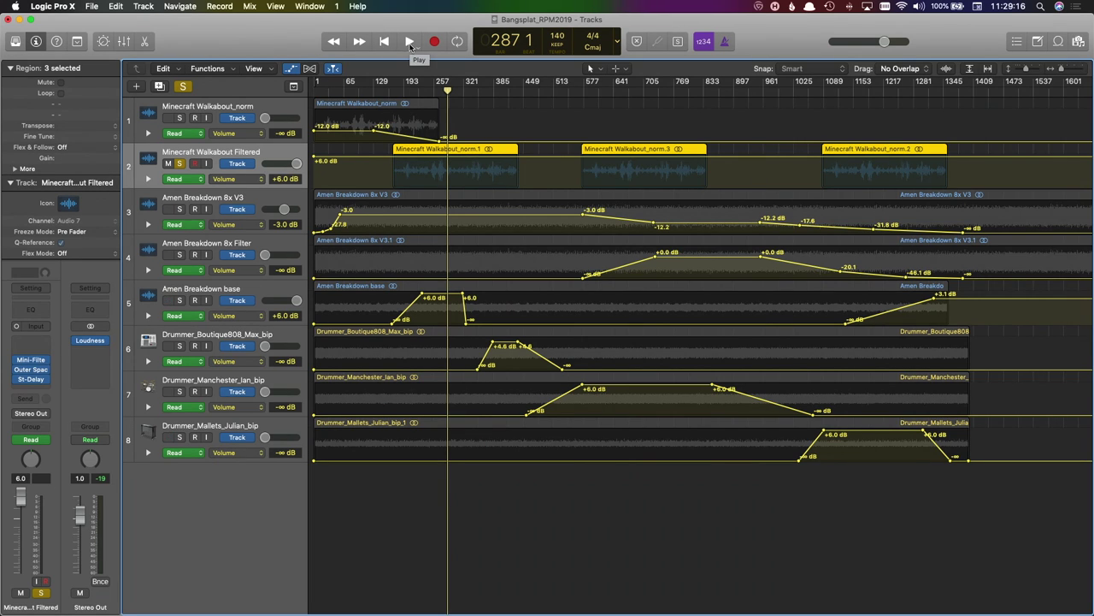
- Audition the Minecraft Walkabout Filtered track from bar 252 and from bar 332, then return the playhead to bar 1
left_click(432, 89)
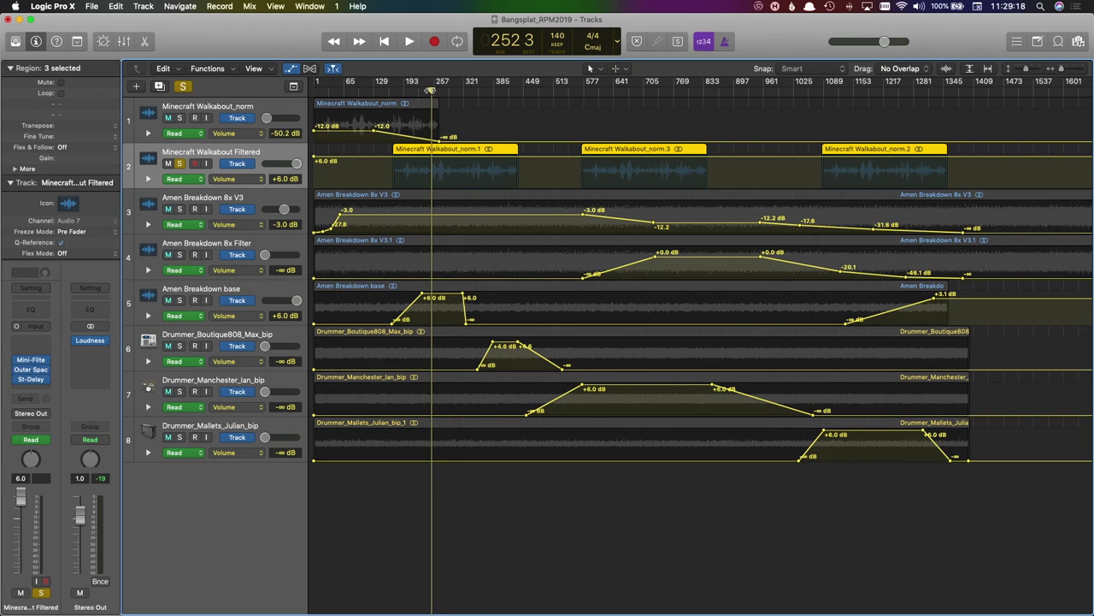
left_click(409, 43)
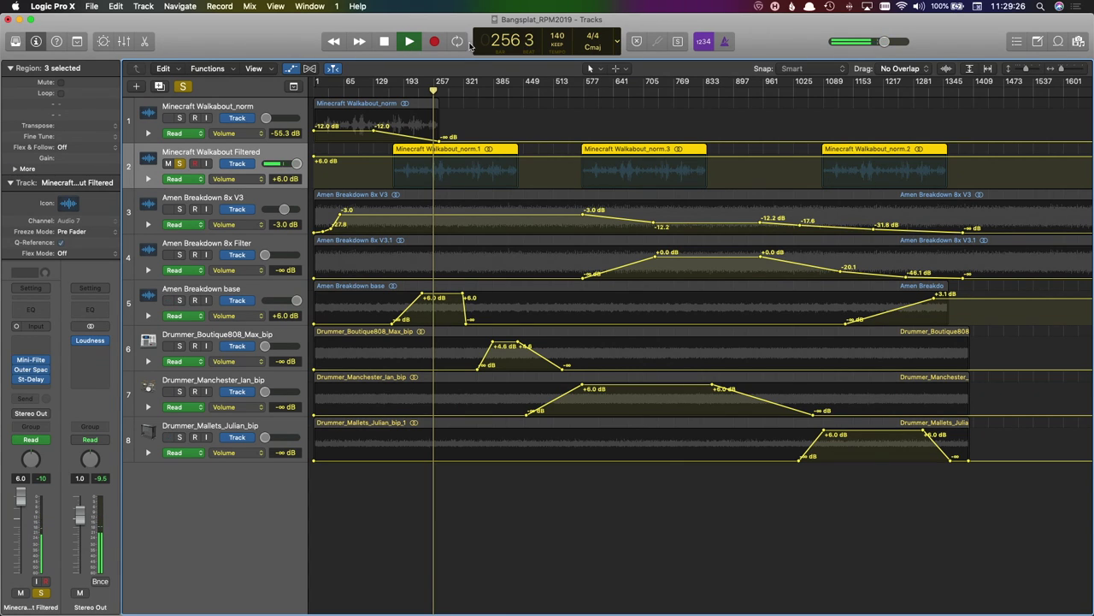
left_click(470, 87)
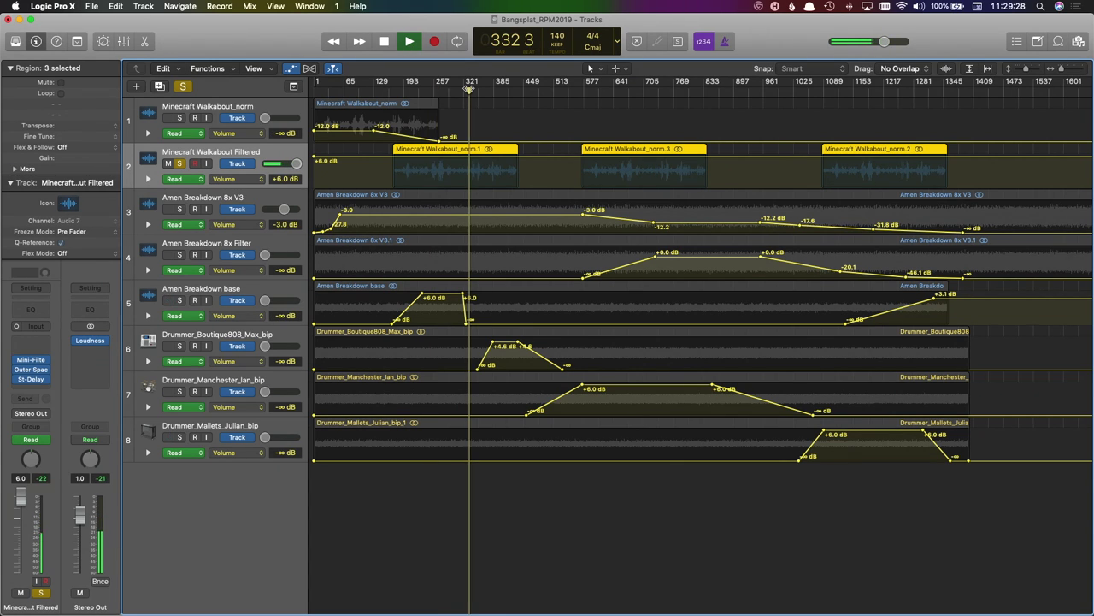
left_click(386, 46)
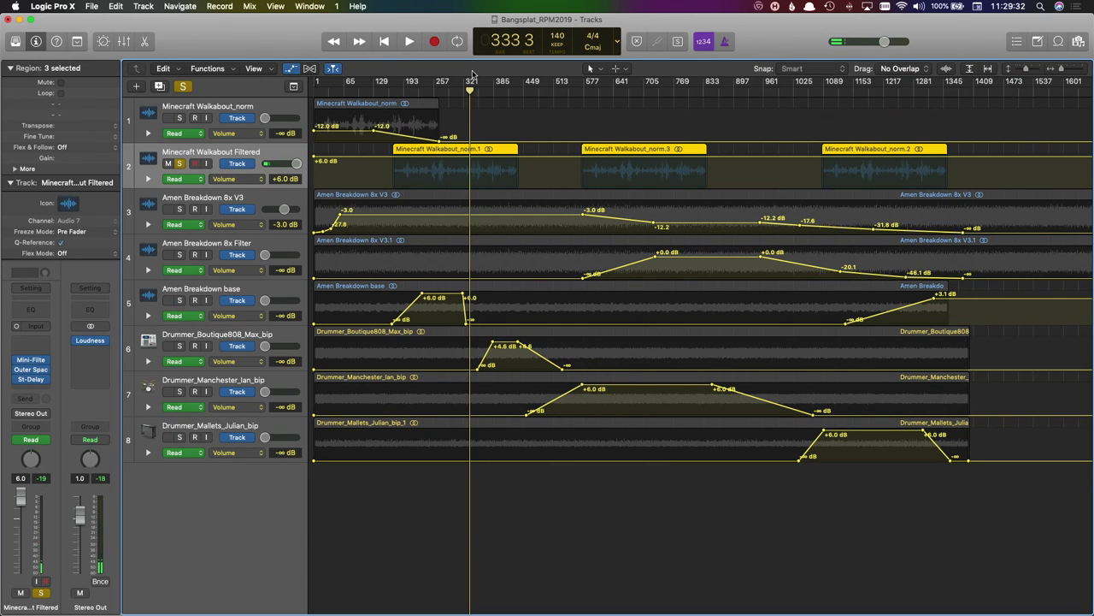
left_click_drag(470, 89, 306, 92)
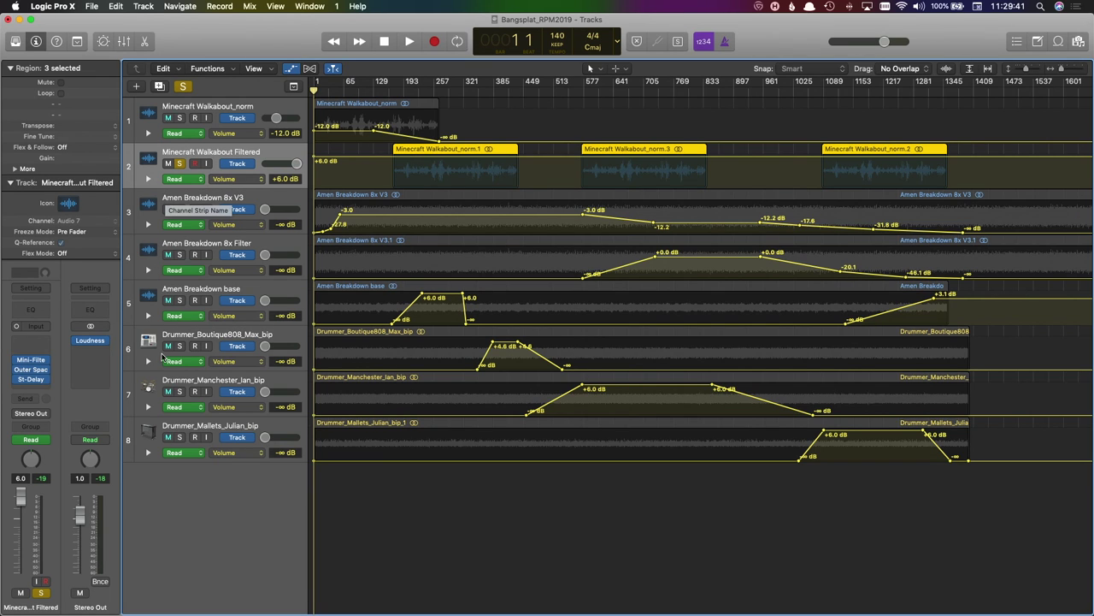
- Solo only the Amen Breakdown base track, play it from bar 240, and clear its solo after stopping
left_click(171, 291)
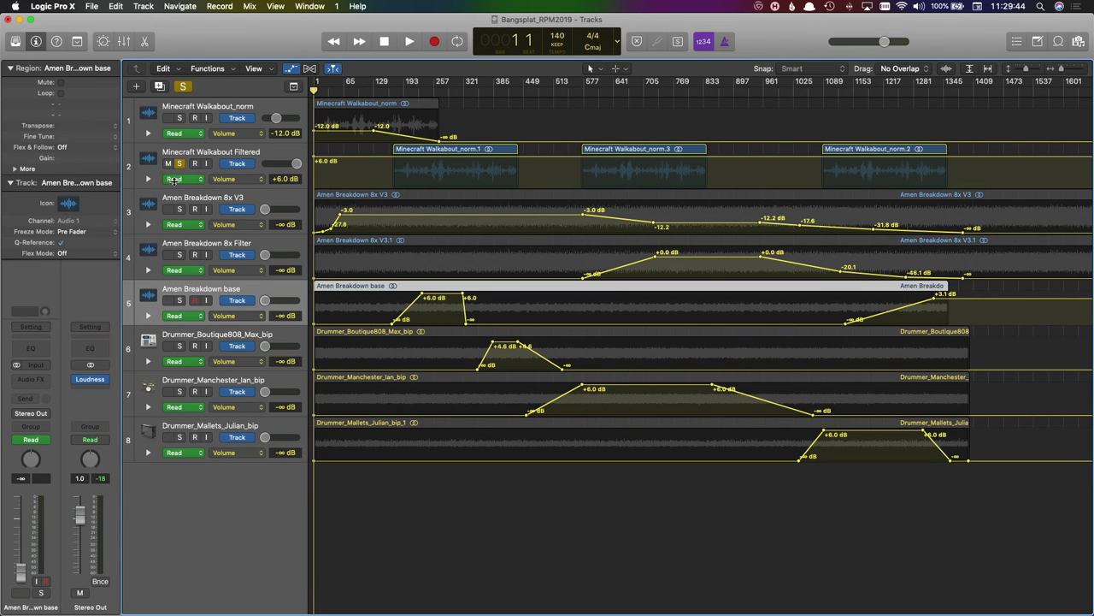
left_click(180, 163)
left_click(179, 300)
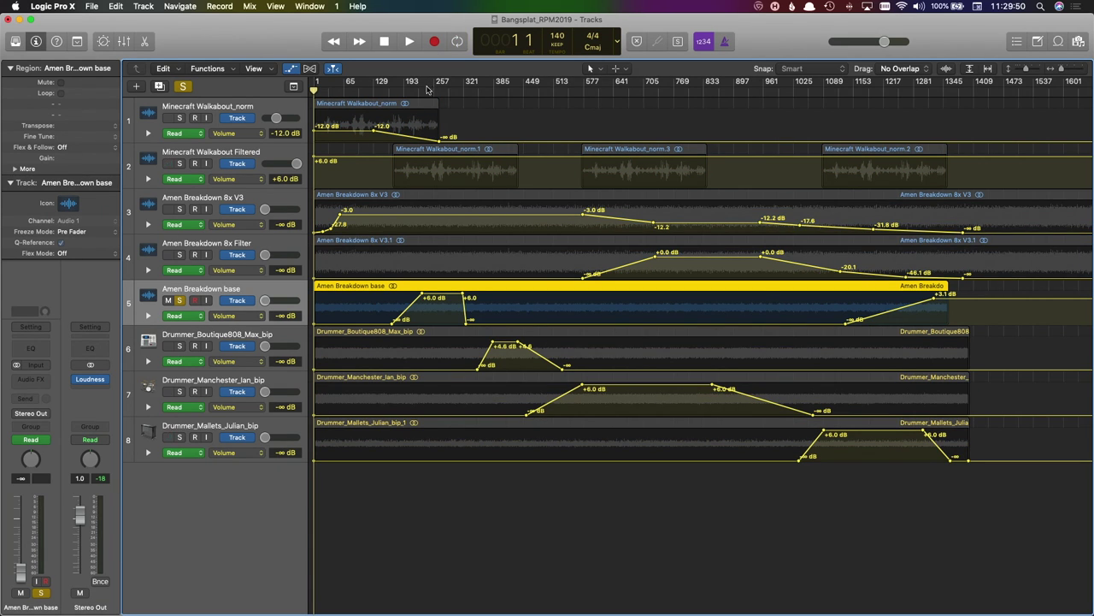
left_click(425, 92)
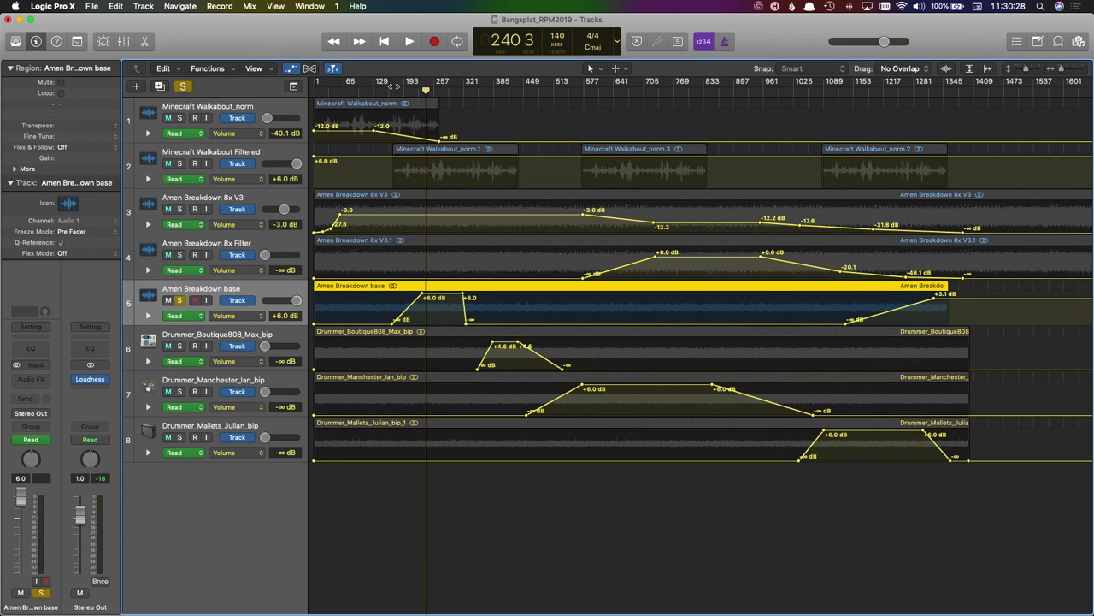
left_click(406, 45)
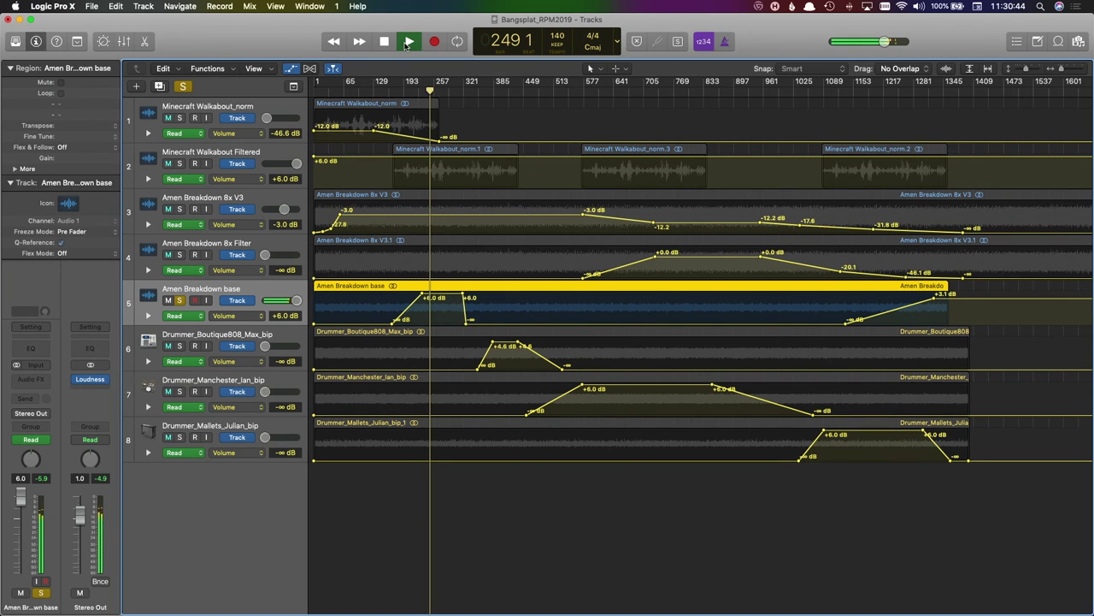
left_click(384, 42)
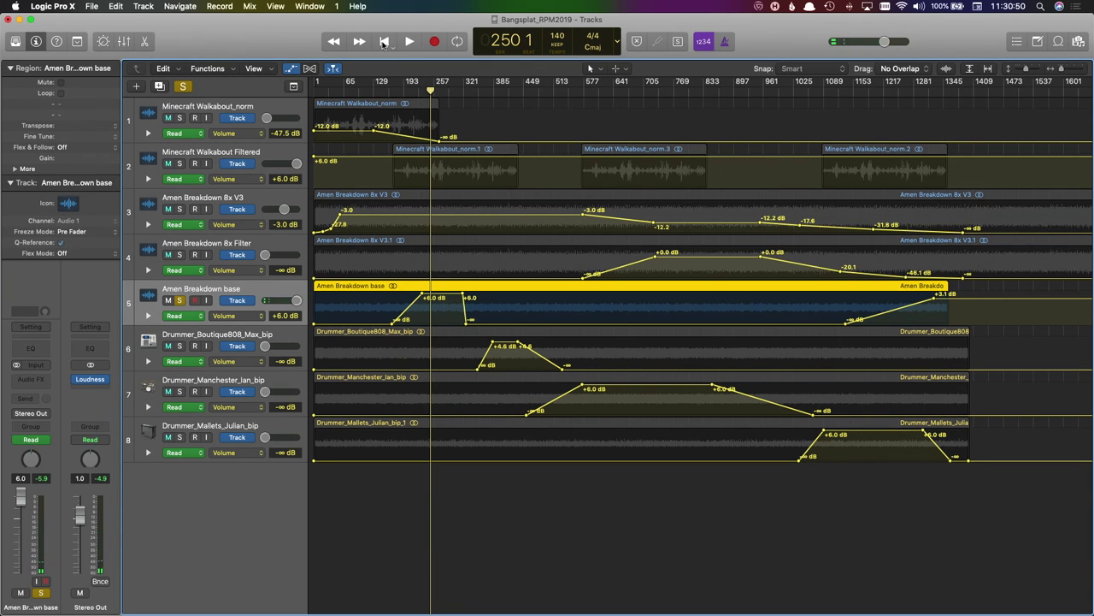
left_click(179, 300)
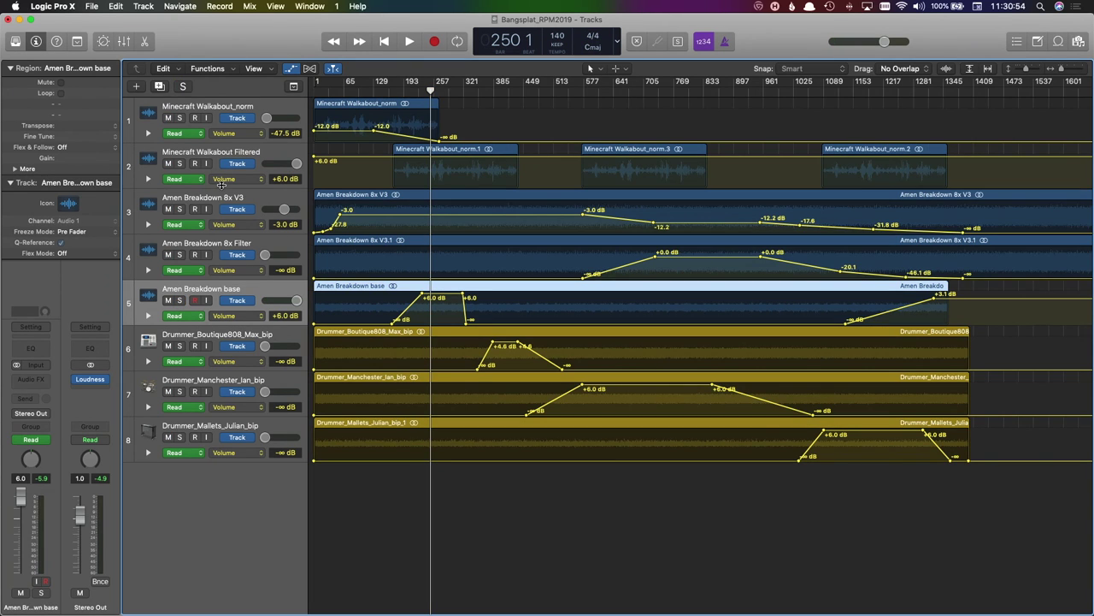
- Solo the Amen Breakdown 8x V3 track and play a short passage of it
left_click(159, 198)
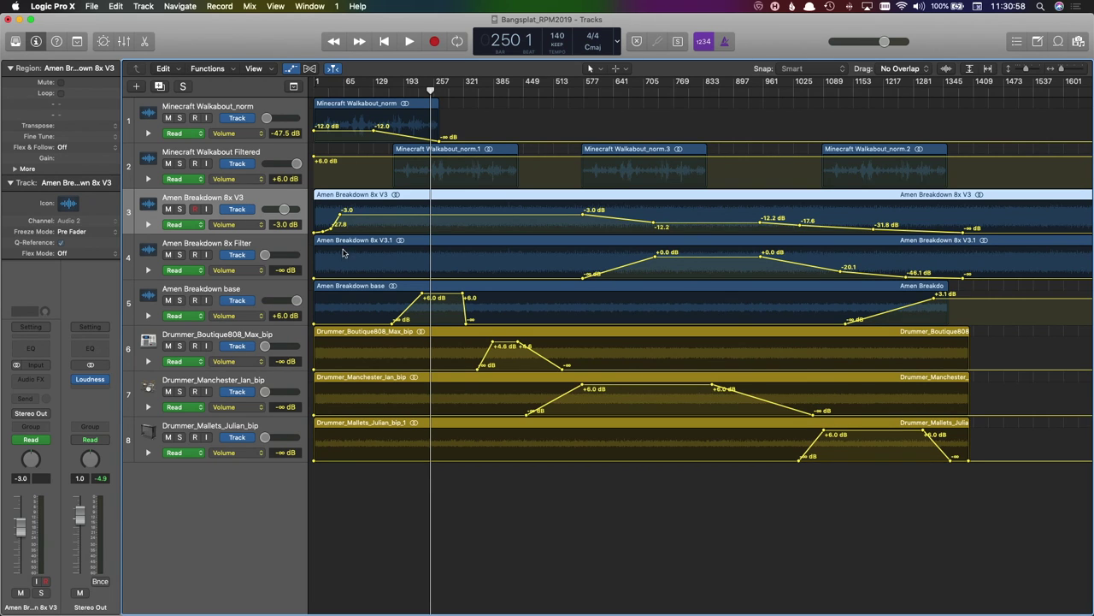
left_click(180, 209)
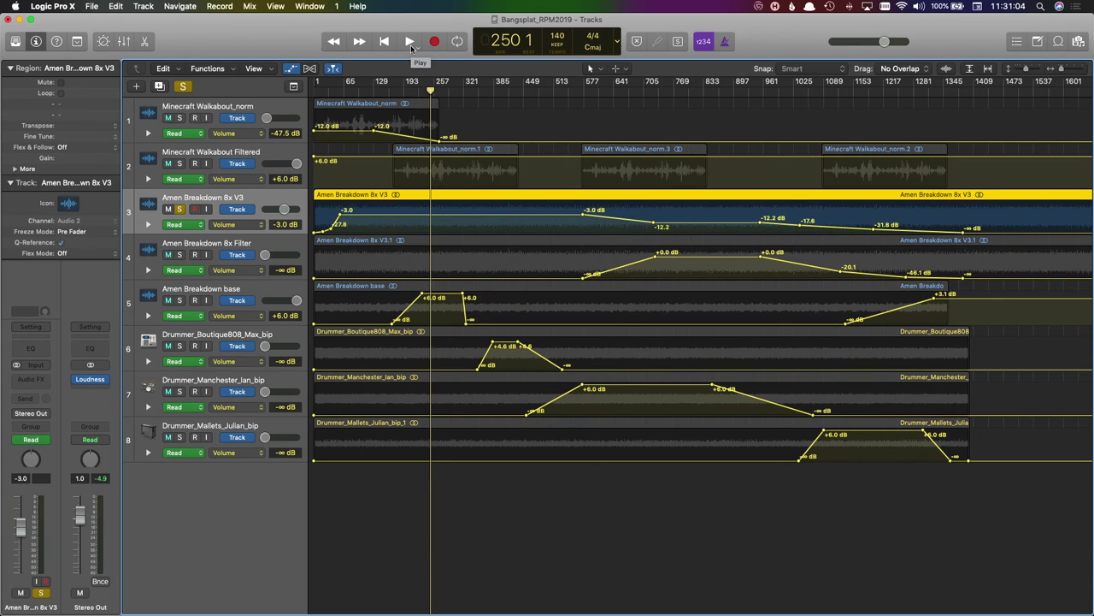
left_click(410, 41)
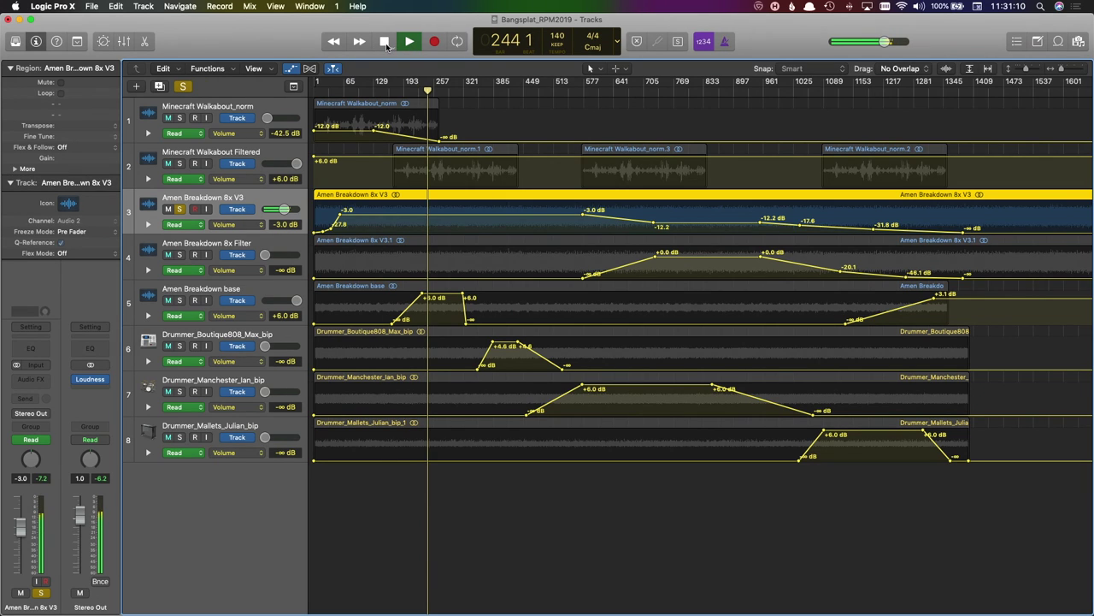
left_click(386, 41)
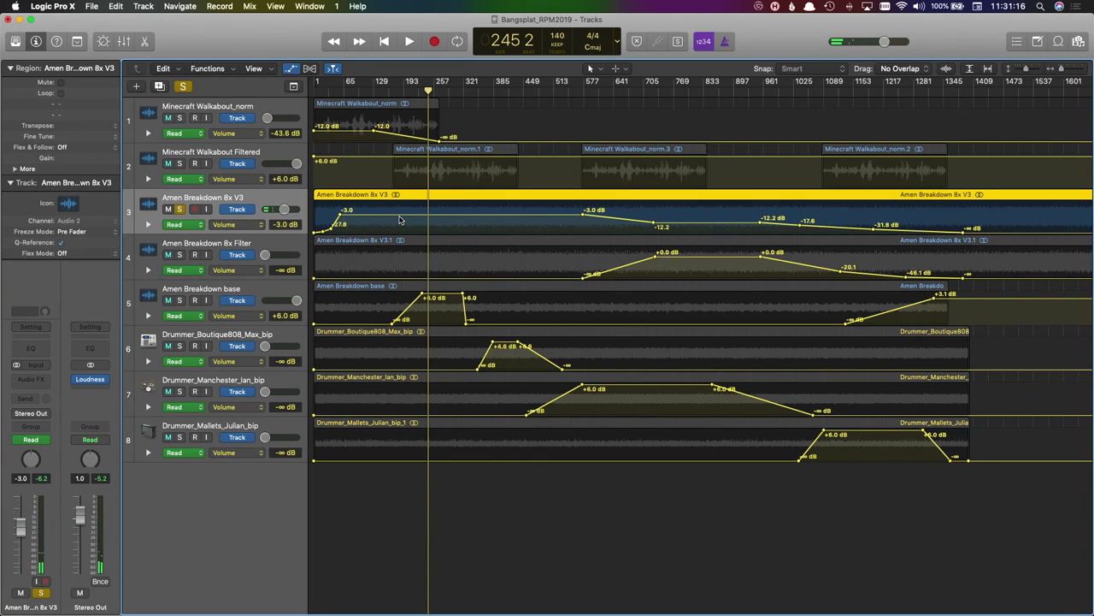
- Move the playhead to bar 838 and solo the Amen Breakdown 8x Filter track in place of Amen Breakdown 8x V3
scroll(485, 237, "right", 10)
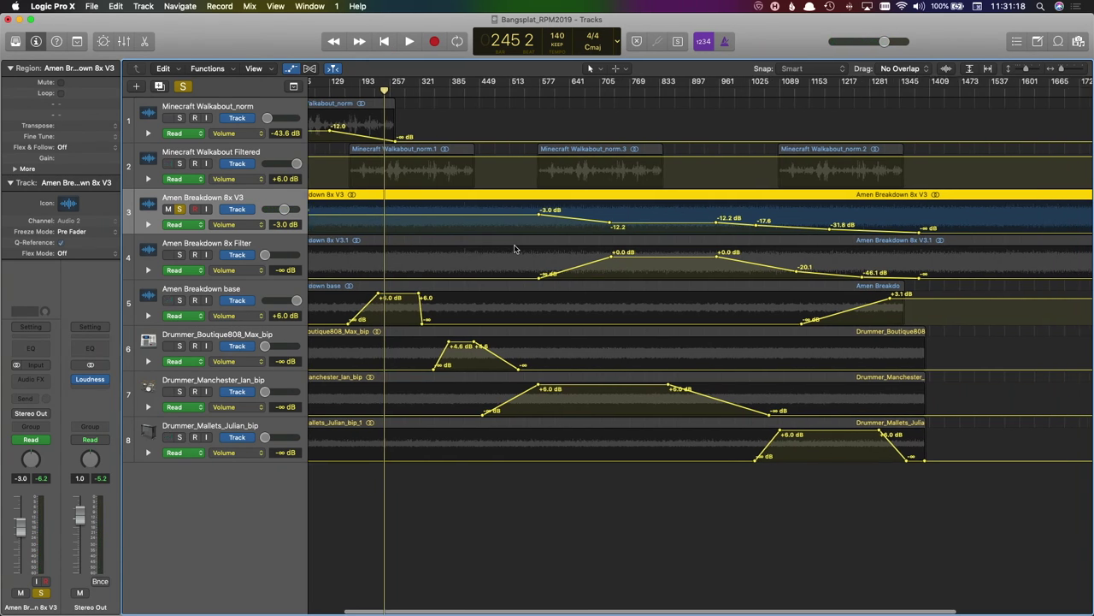
scroll(515, 249, "left", 10)
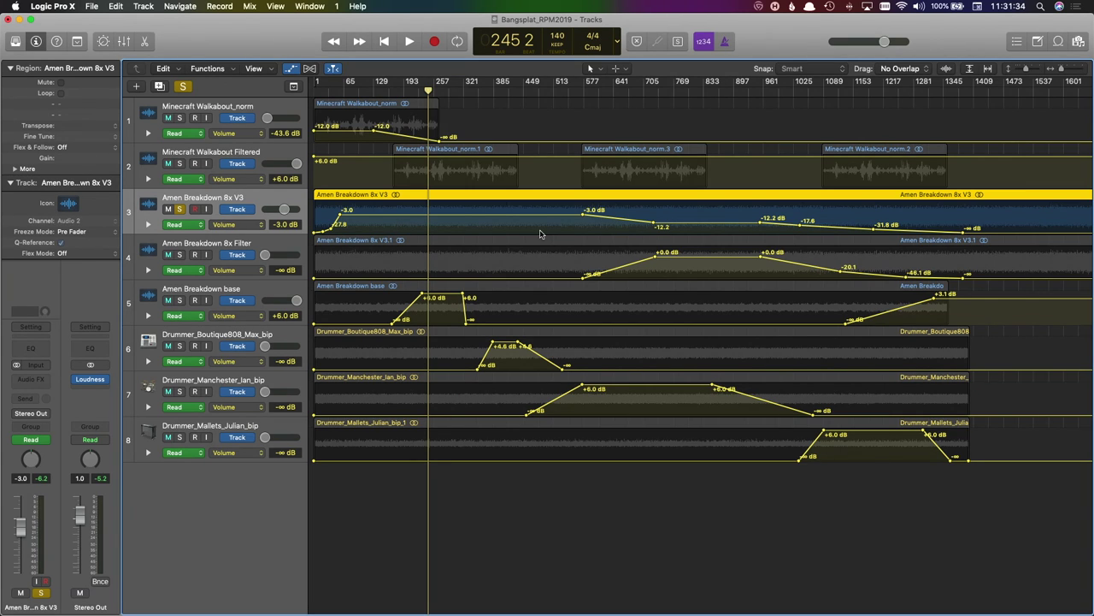
left_click(722, 91)
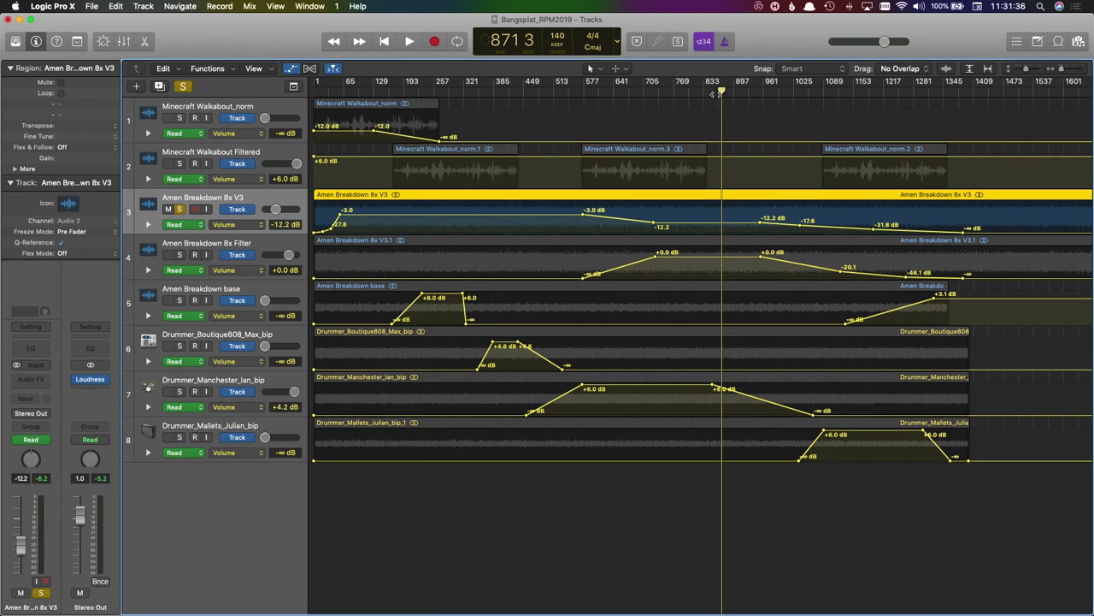
left_click(707, 90)
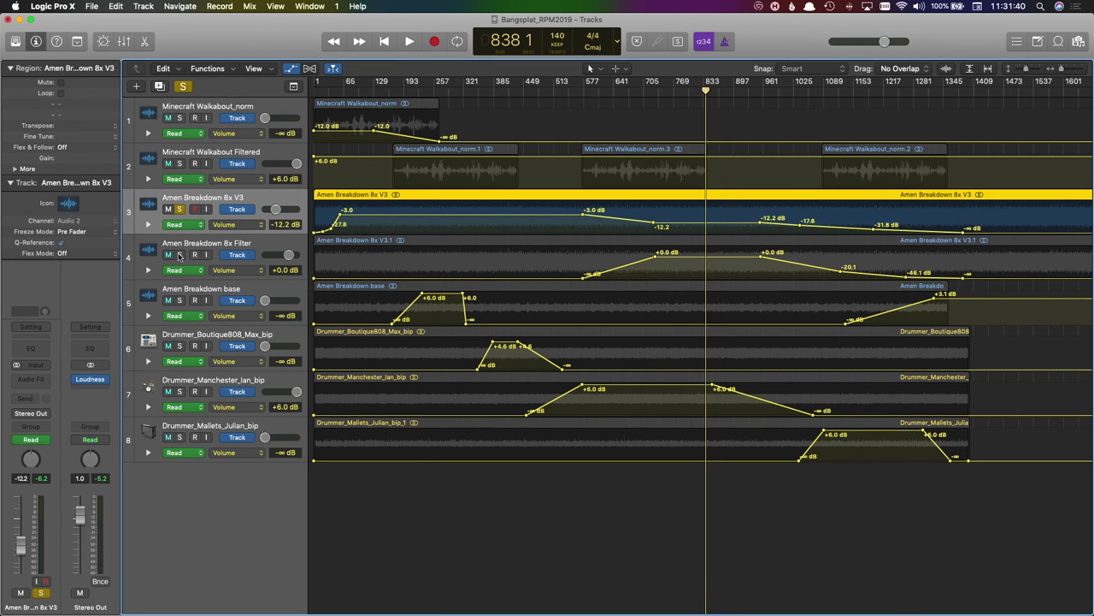
left_click(179, 255)
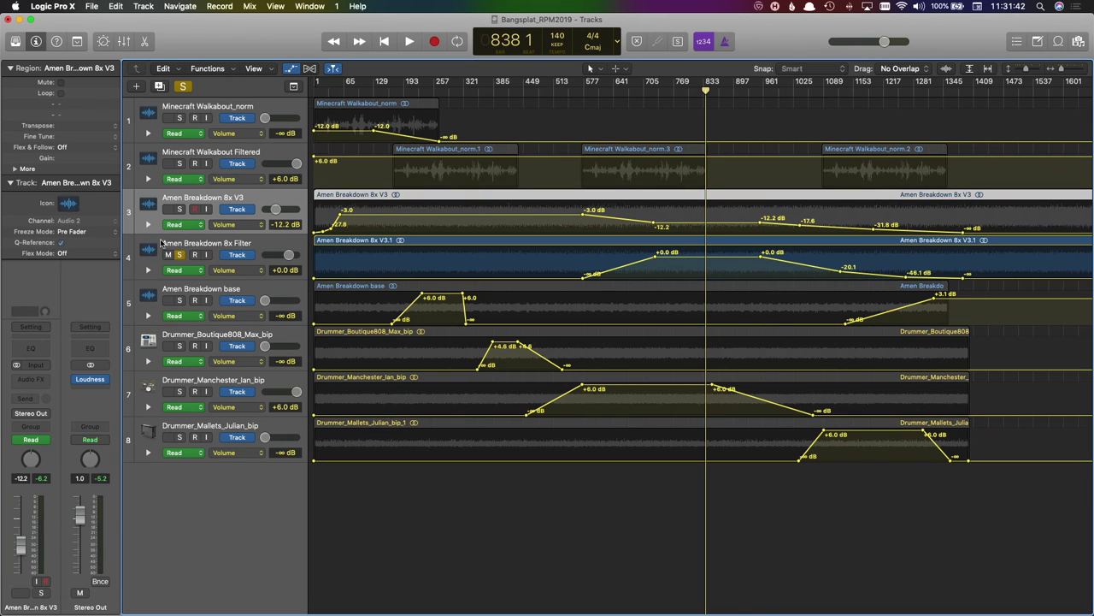
- Compare the channel strip effects of the Amen Breakdown 8x V3 and Amen Breakdown 8x Filter tracks, ending with the Filter track selected
left_click(161, 243)
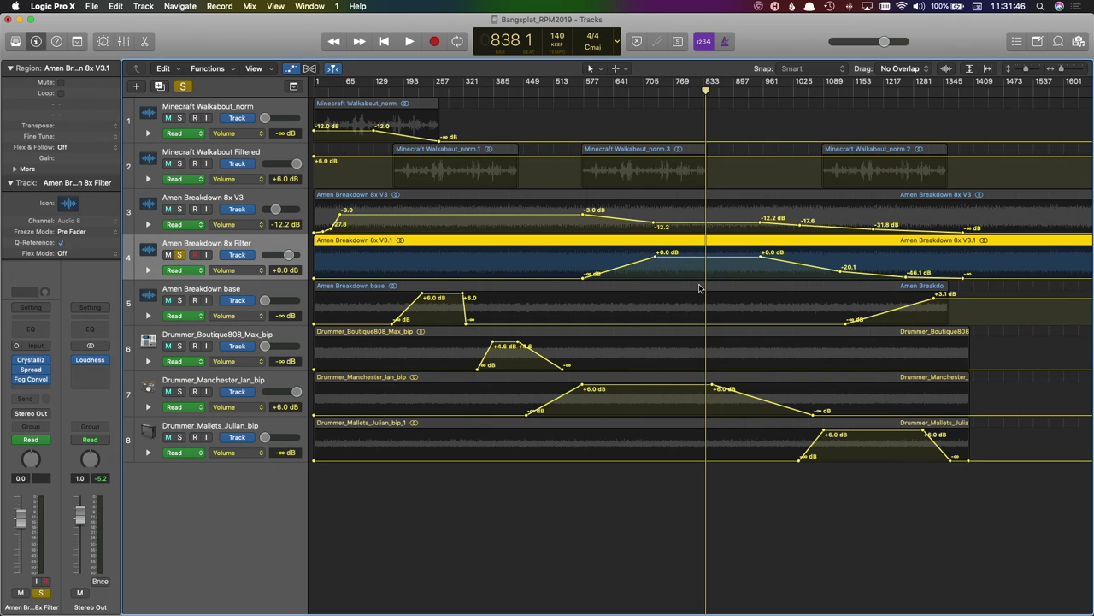
left_click(167, 197)
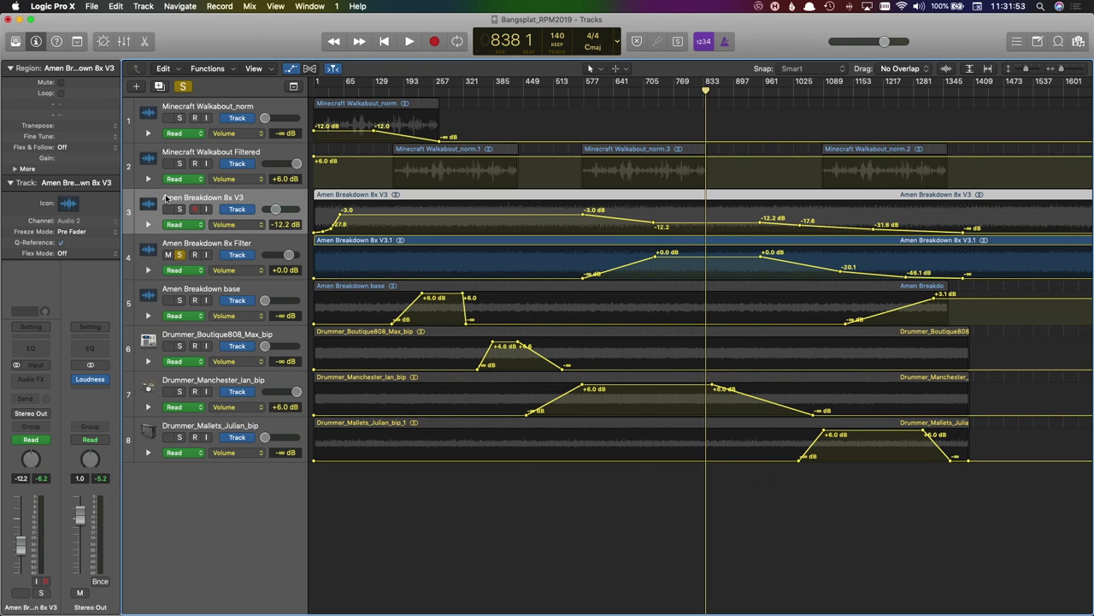
left_click(167, 246)
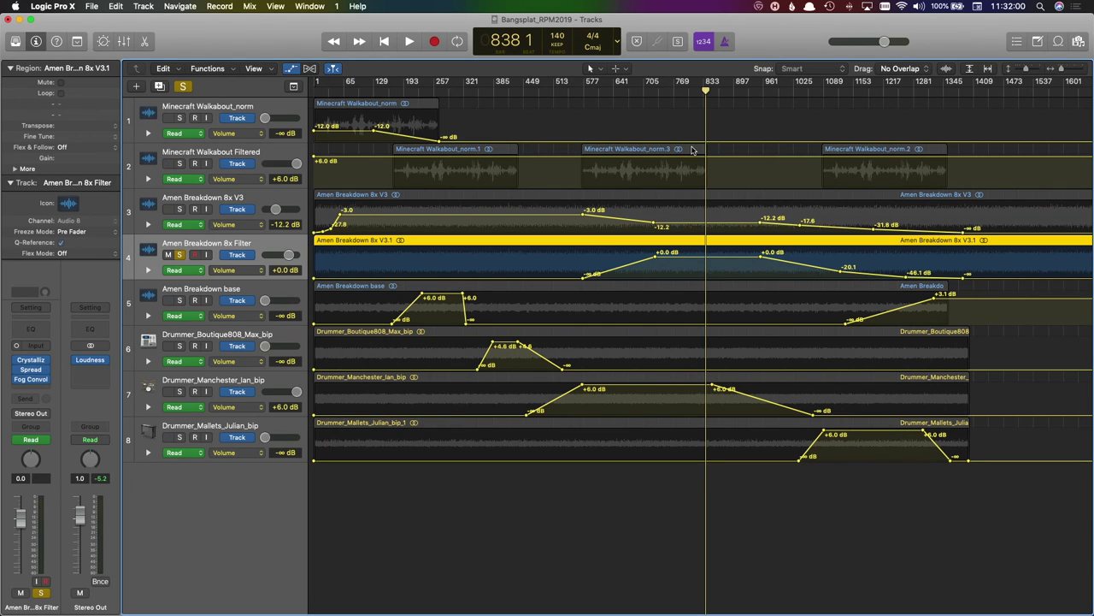
- Play a short passage of the soloed Amen Breakdown 8x Filter track from bar 838 and clear its solo after stopping
key("space")
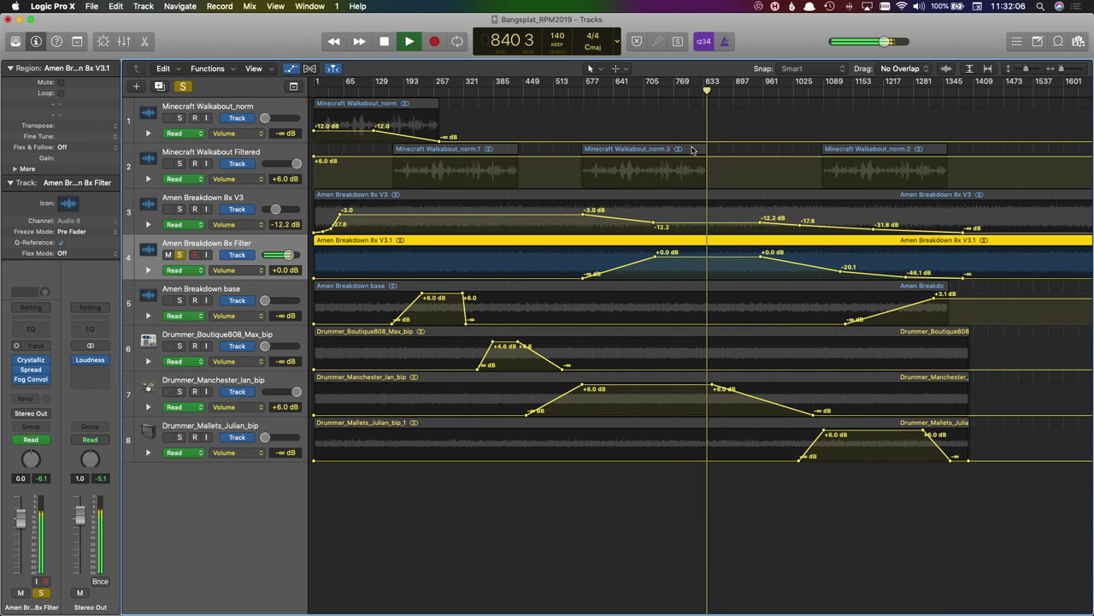
key("space")
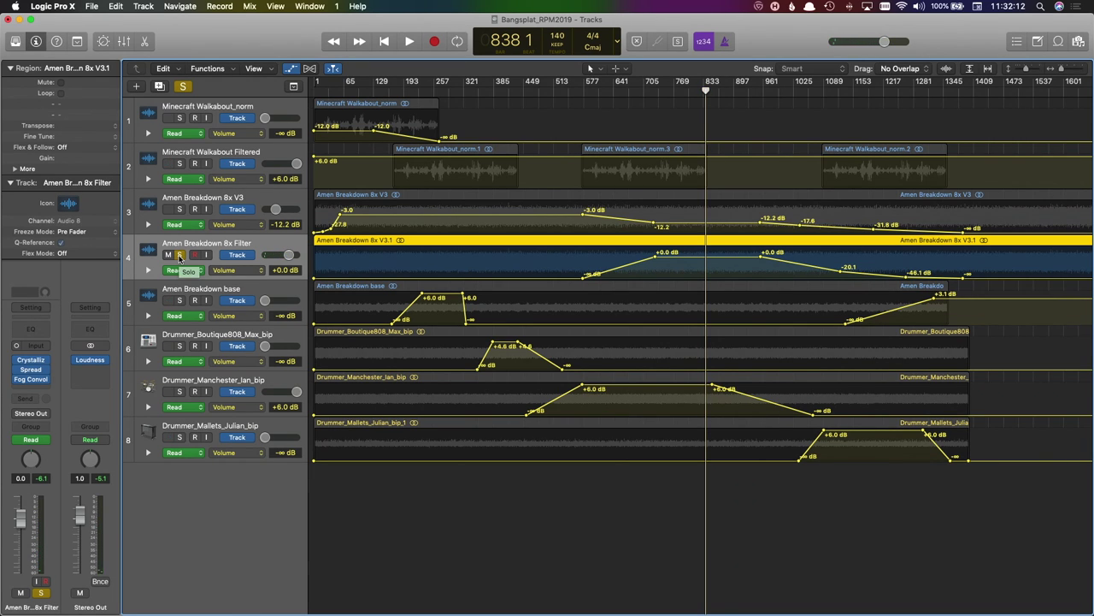
left_click(180, 255)
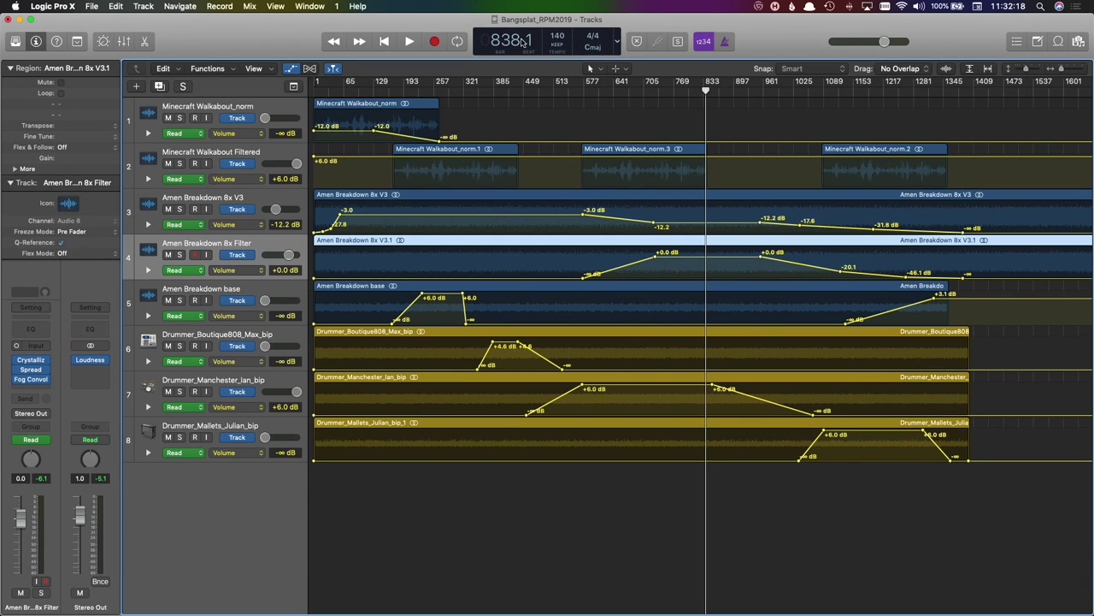
- Move the playhead to bar 387 and inspect the channel strip effects of the Drummer_Boutique808 and Drummer_Manchester tracks
left_click(490, 89)
left_click_drag(490, 90, 495, 90)
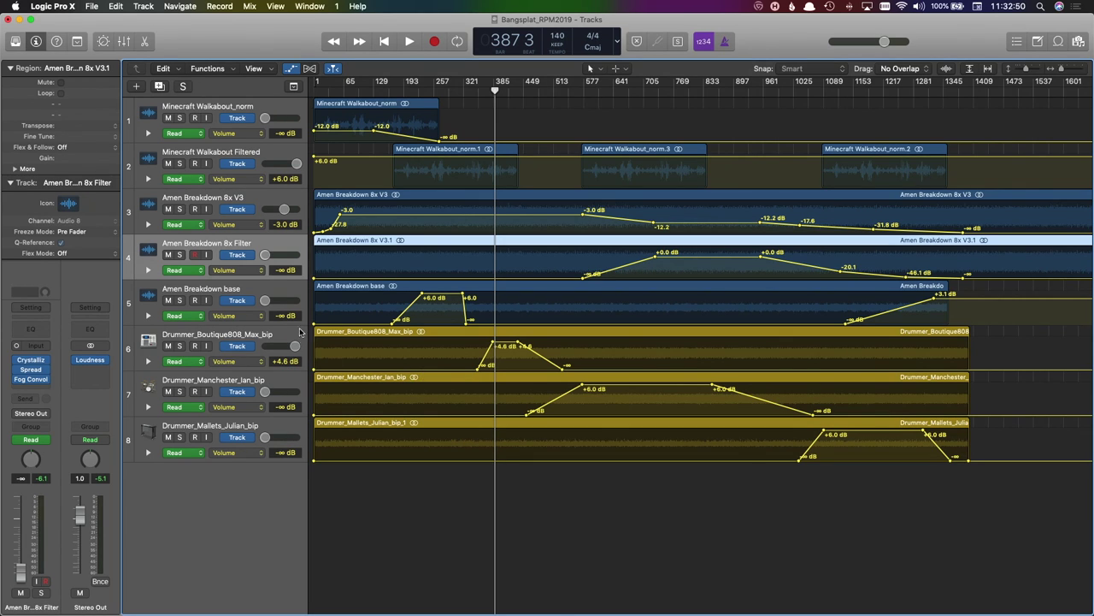
left_click(203, 335)
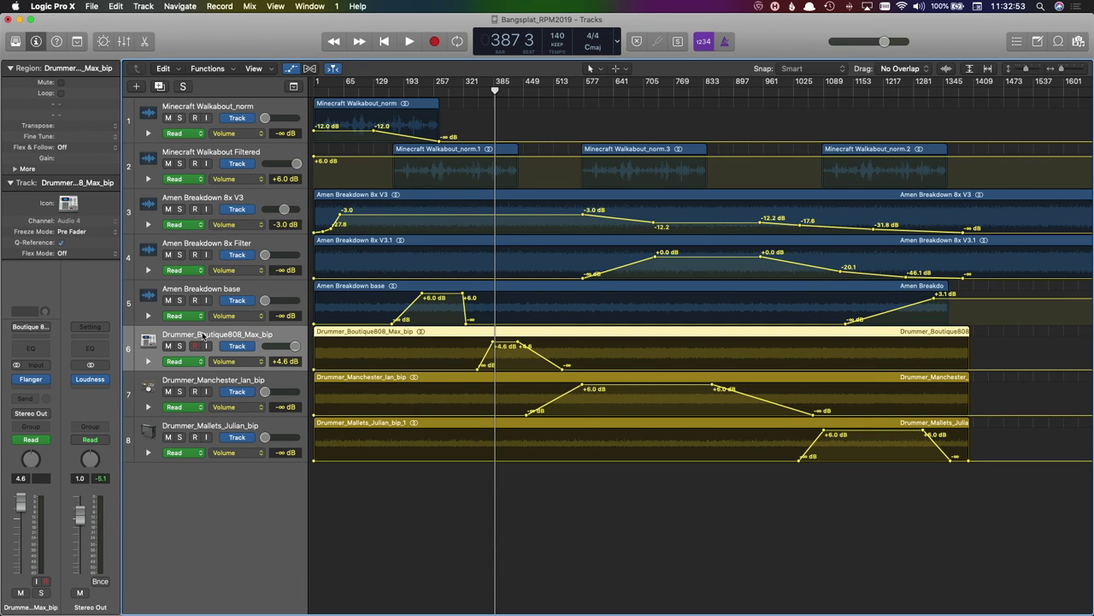
left_click(212, 383)
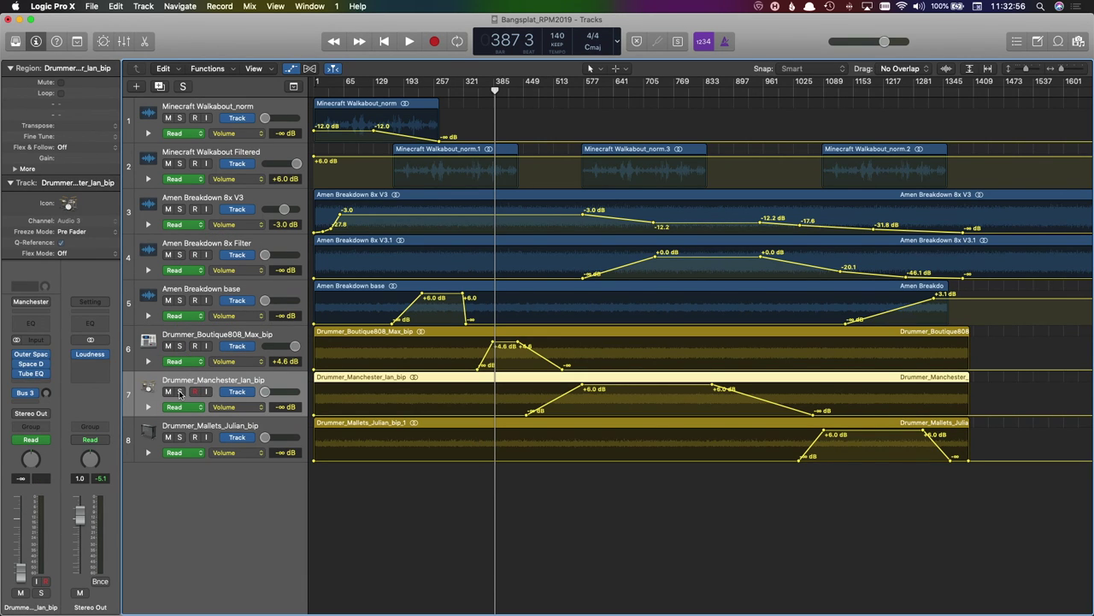
- Solo the Drummer_Manchester track and audition a short passage of it from bar 652
left_click(180, 392)
left_click_drag(655, 89, 618, 91)
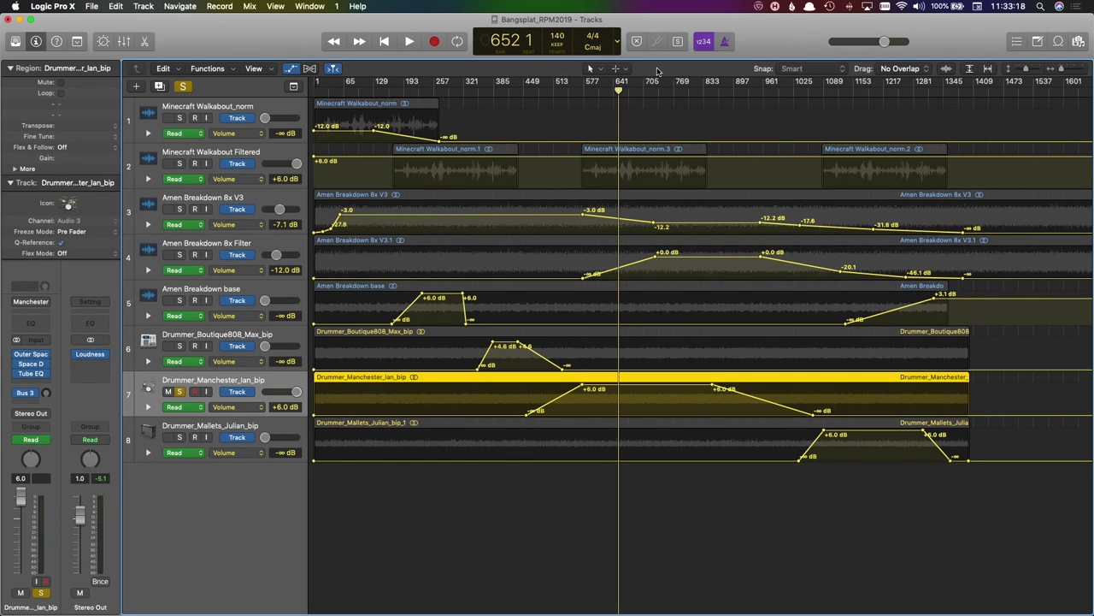
key("space")
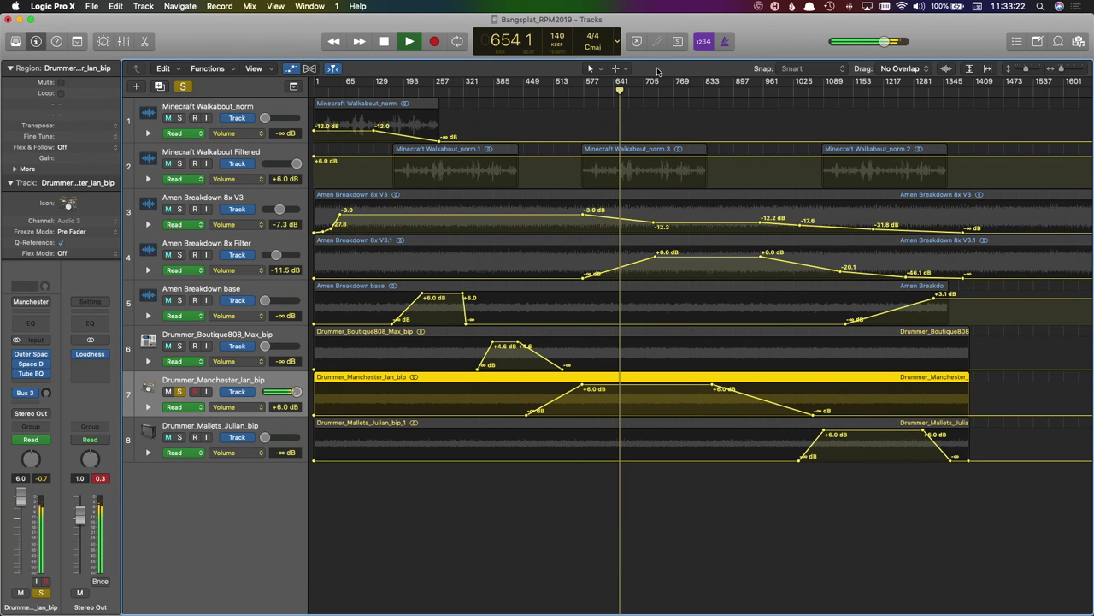
key("space")
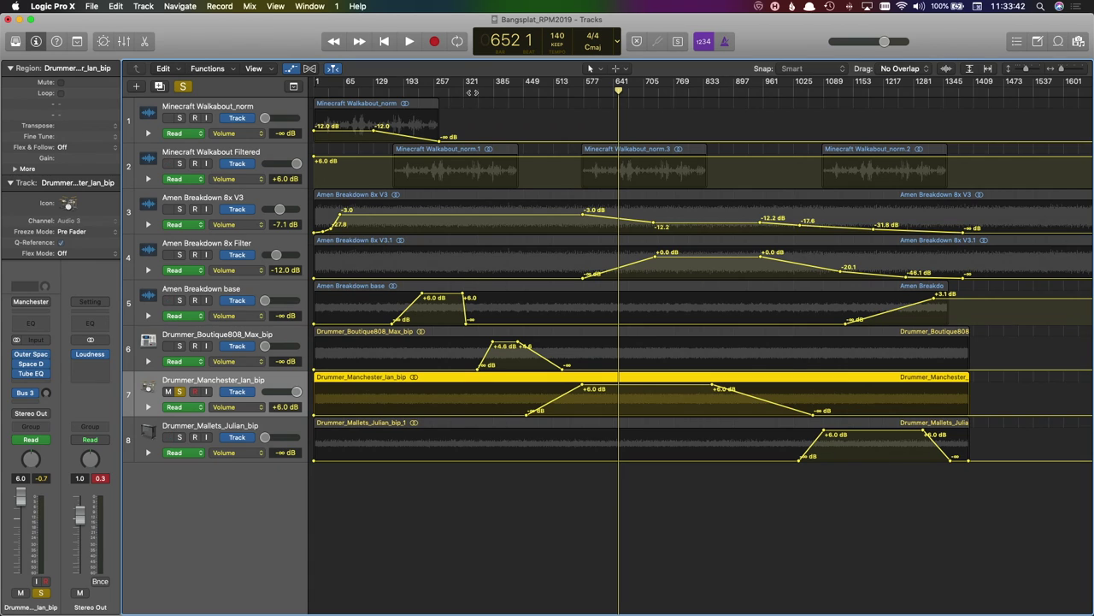
- Solo the Drummer_Boutique808 track in place of Drummer_Manchester, audition it from bar 390, and clear its solo after stopping
left_click_drag(483, 91, 497, 90)
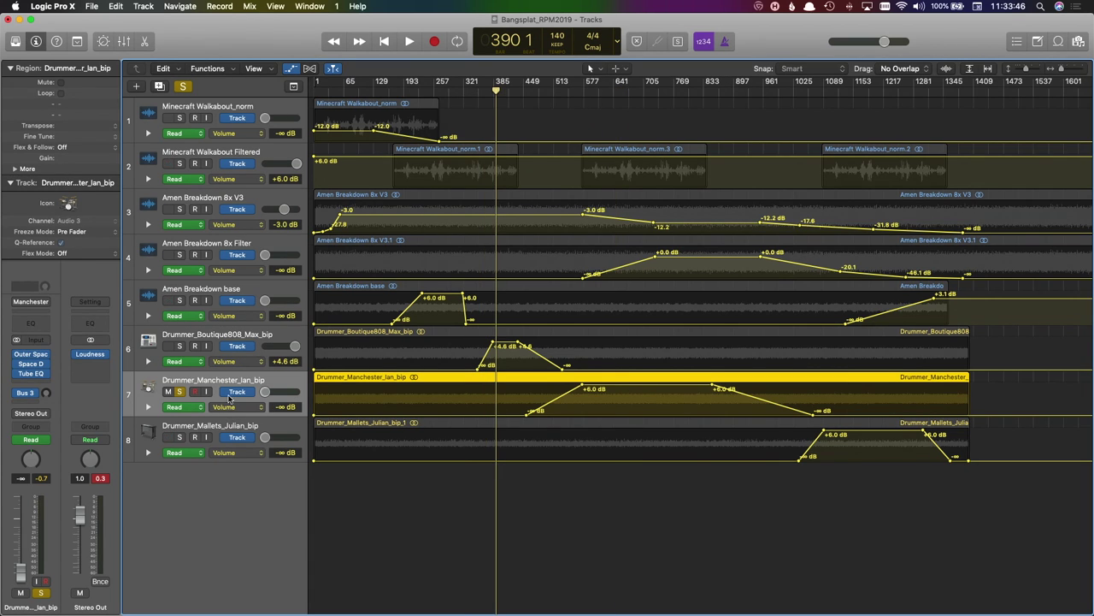
left_click(180, 345)
left_click(180, 391)
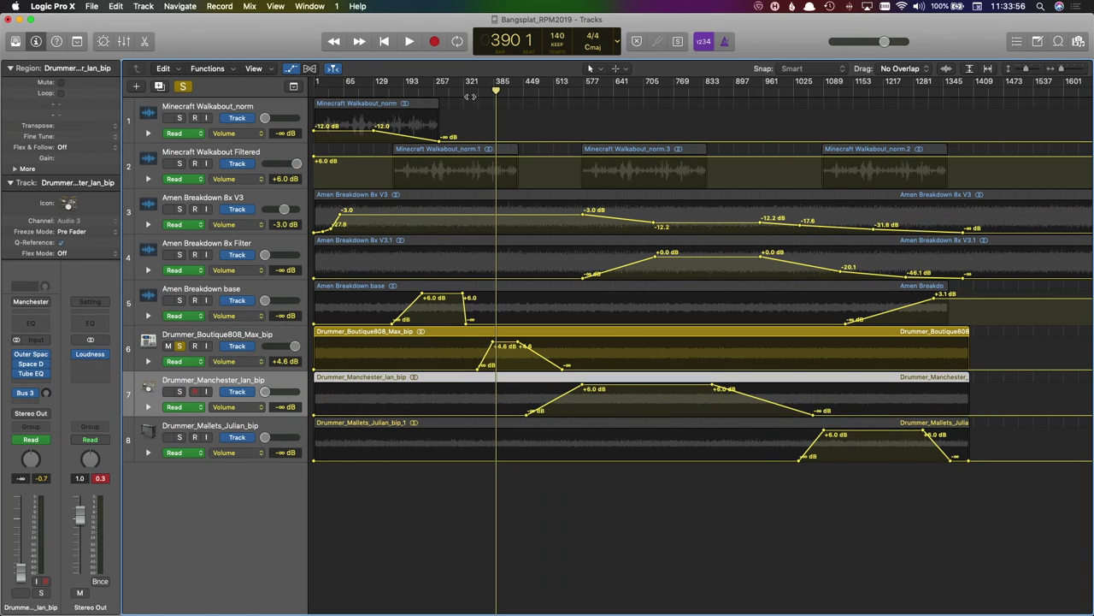
key("space")
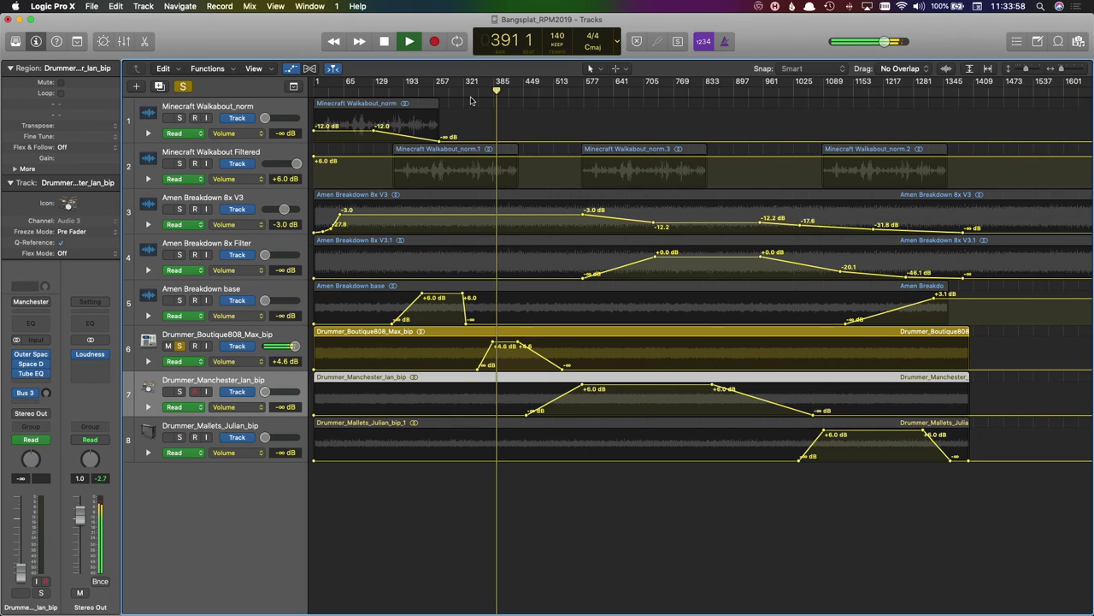
key("space")
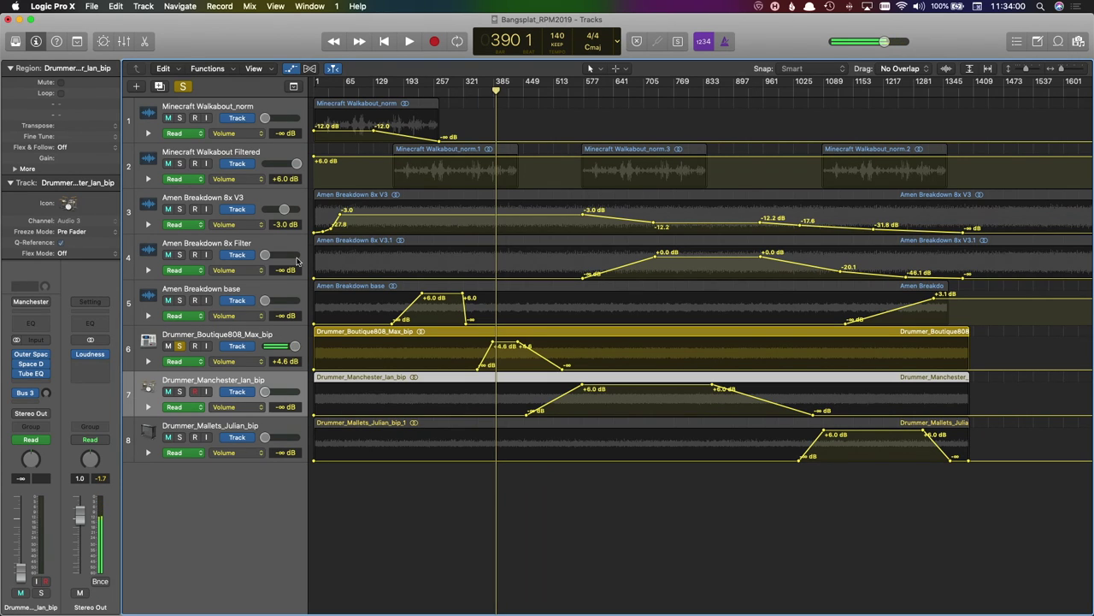
left_click(181, 347)
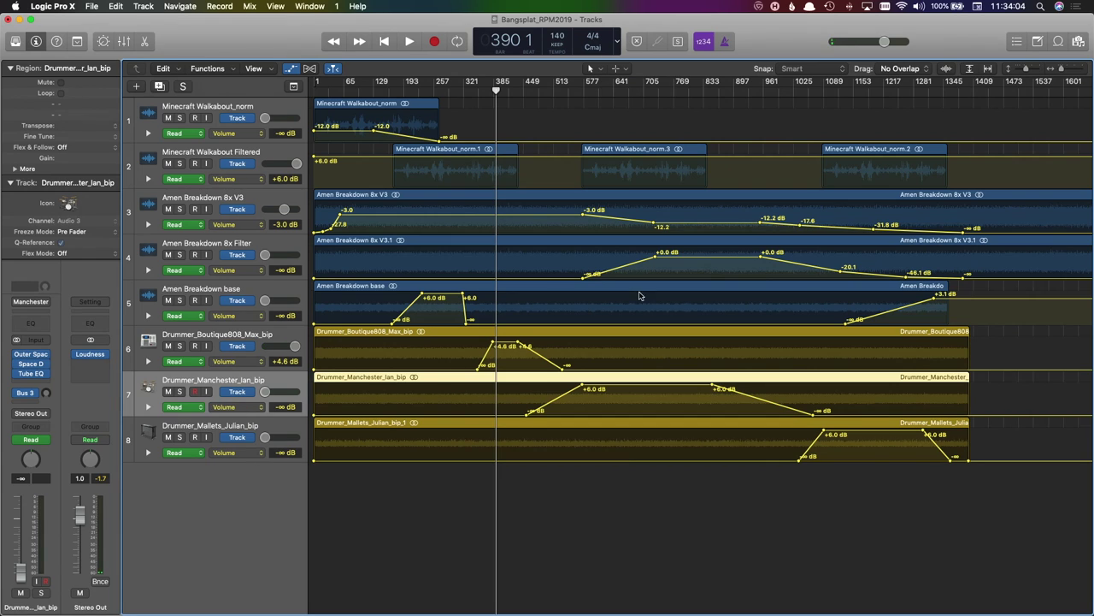
- Solo the Drummer_Mallets track, audition it from bar 1112 while showing its channel strip, and clear its solo after stopping
left_click_drag(859, 92, 835, 94)
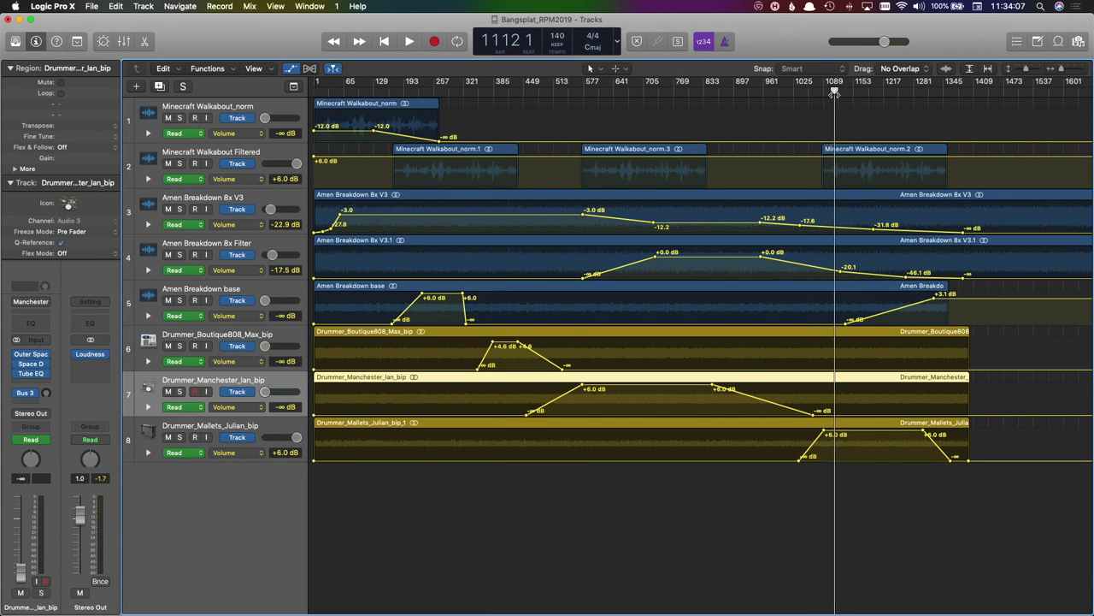
left_click(181, 437)
key("space")
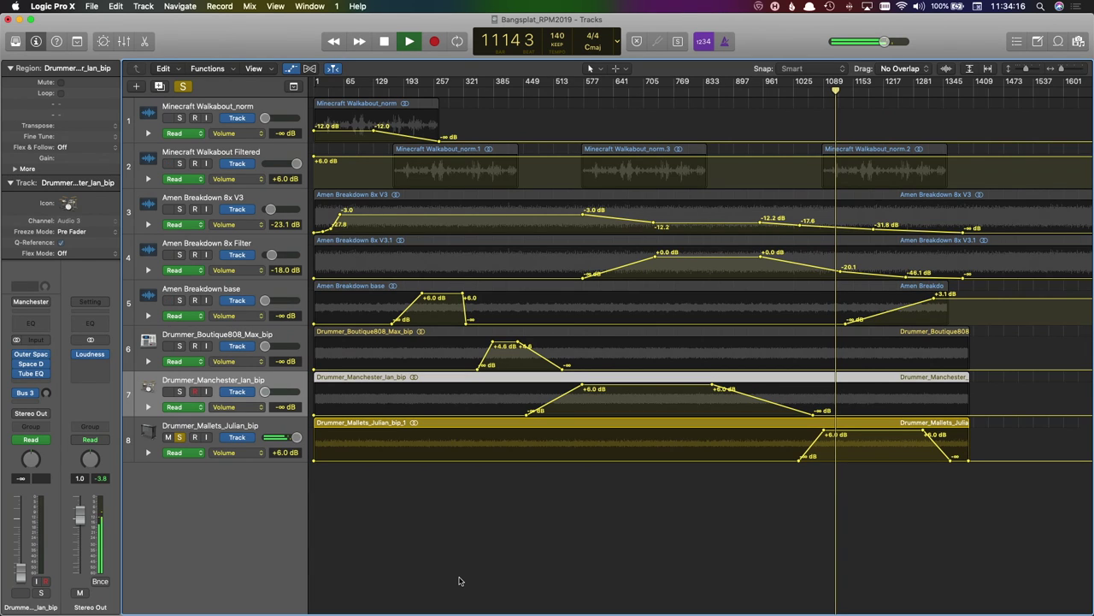
left_click(174, 425)
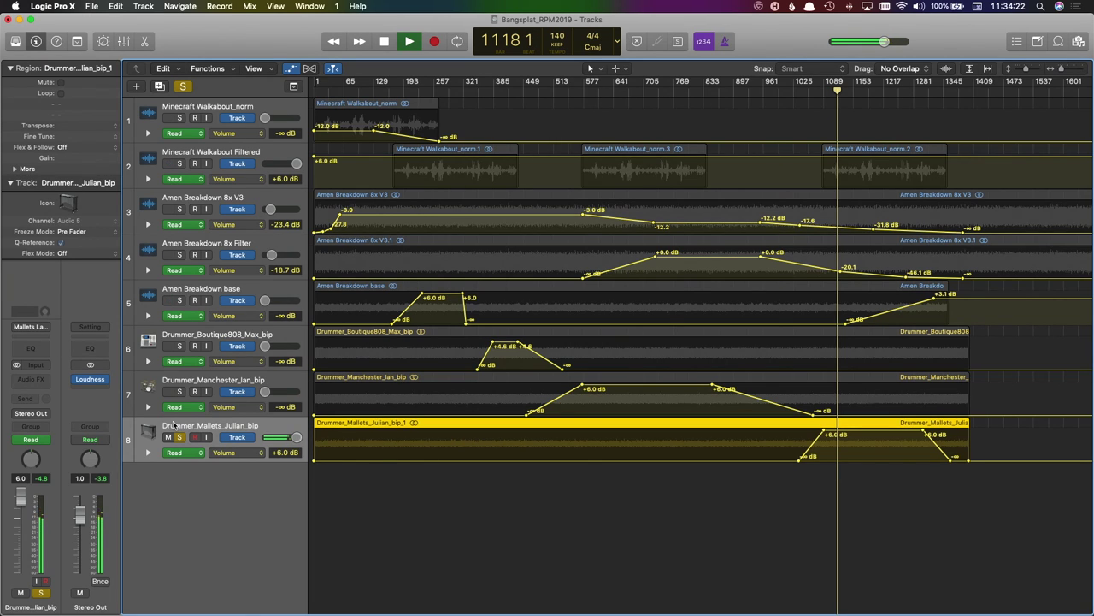
key("space")
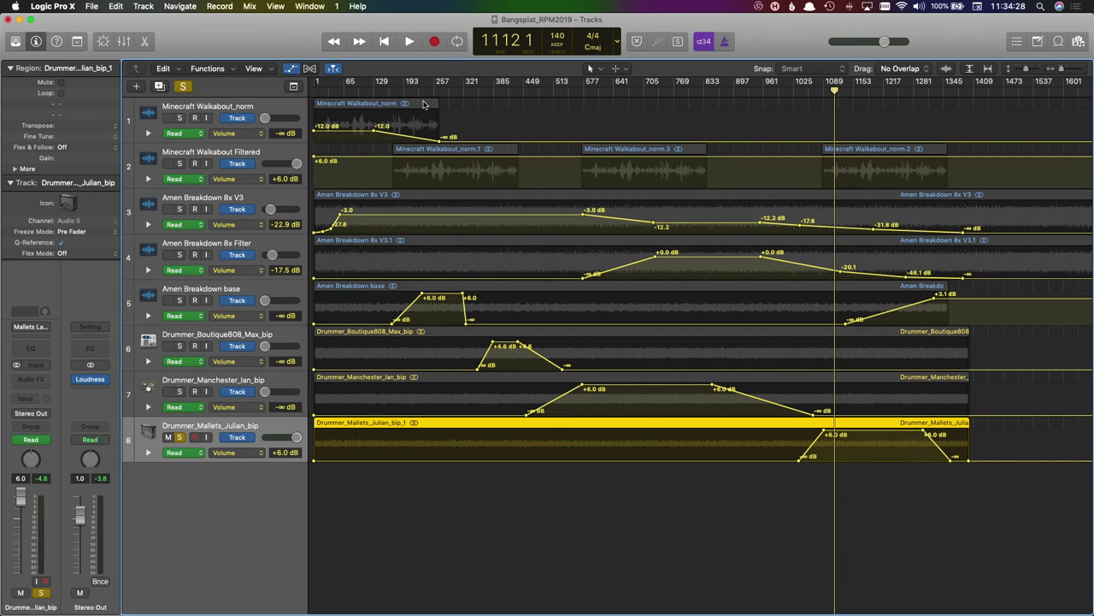
left_click(179, 436)
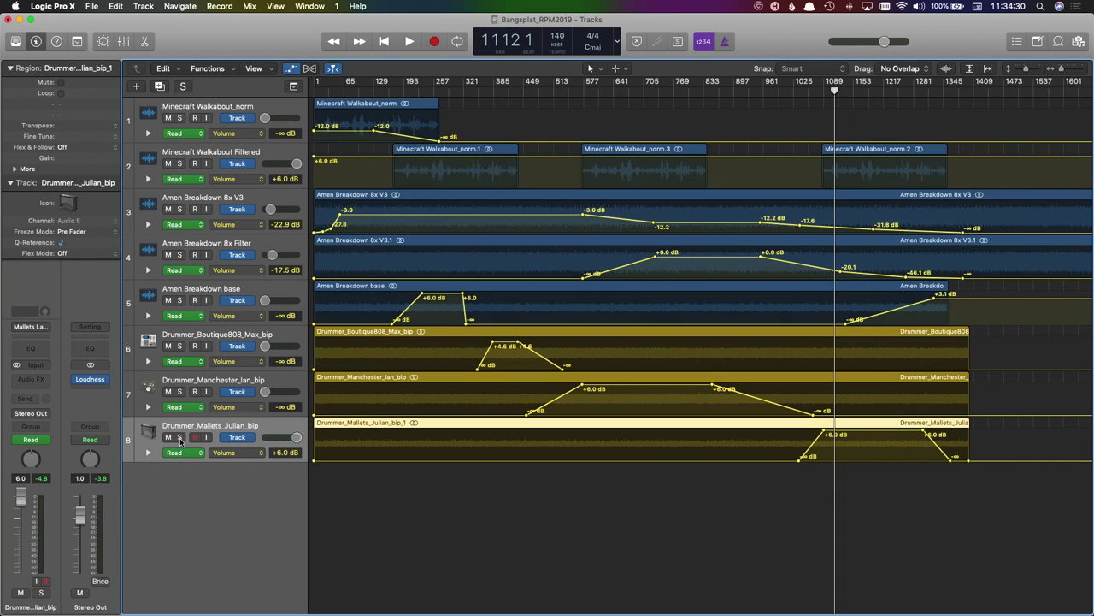
- Deselect the region and play a passage of the full mix from bar 748, stopping playback at the end
left_click(637, 100)
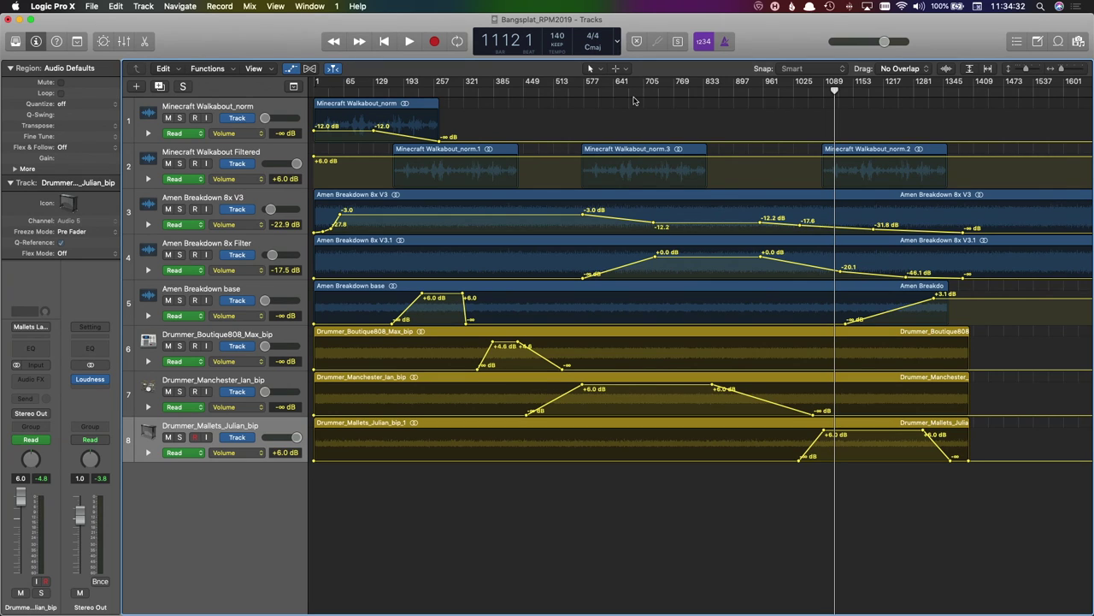
left_click(660, 90)
left_click_drag(660, 90, 663, 90)
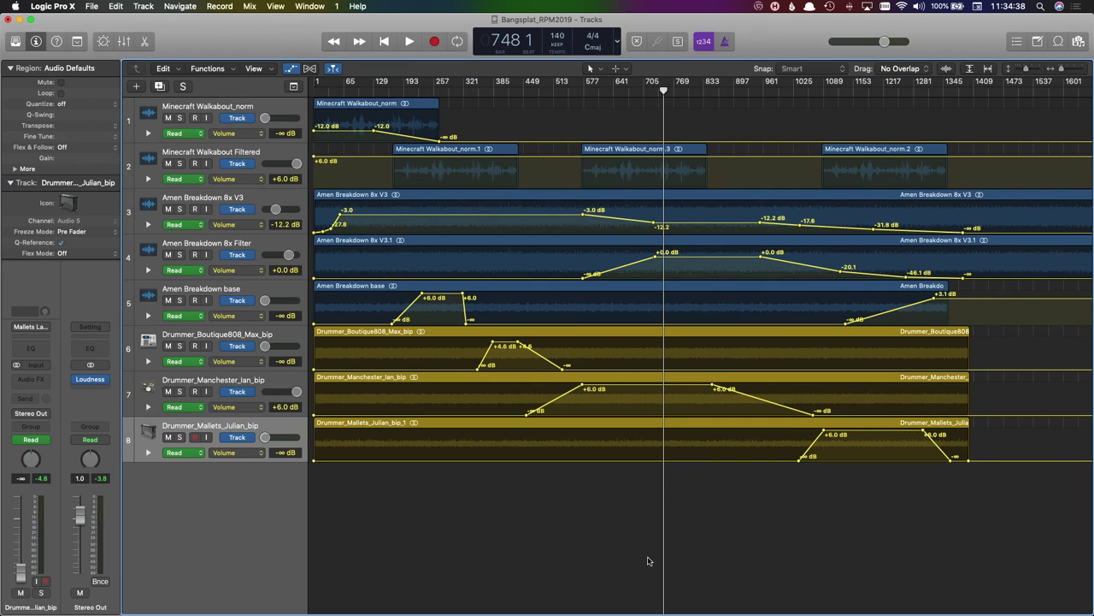
key("space")
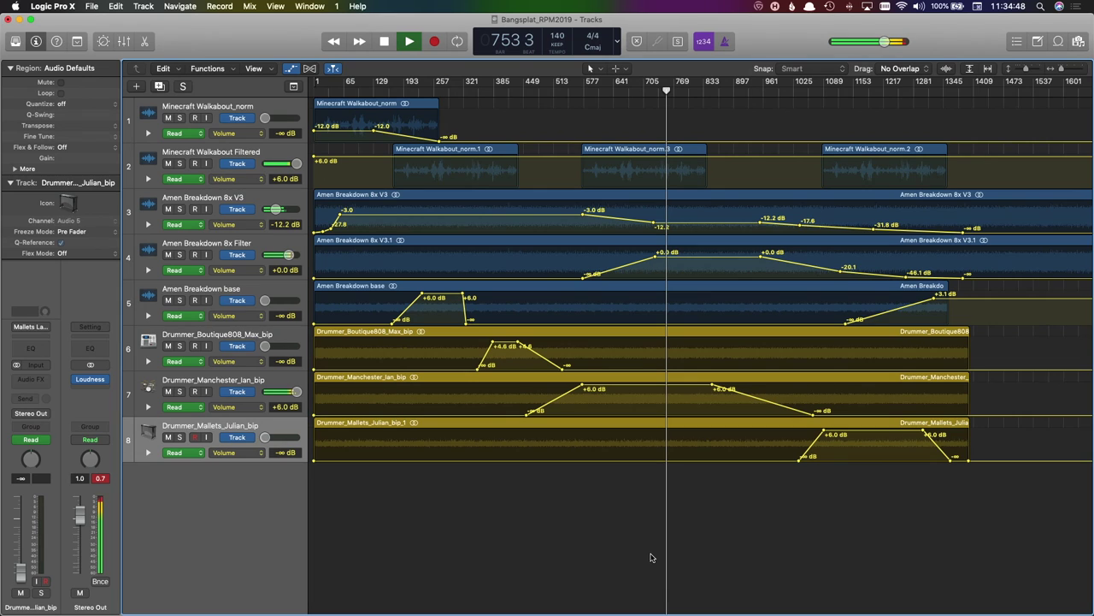
key("space")
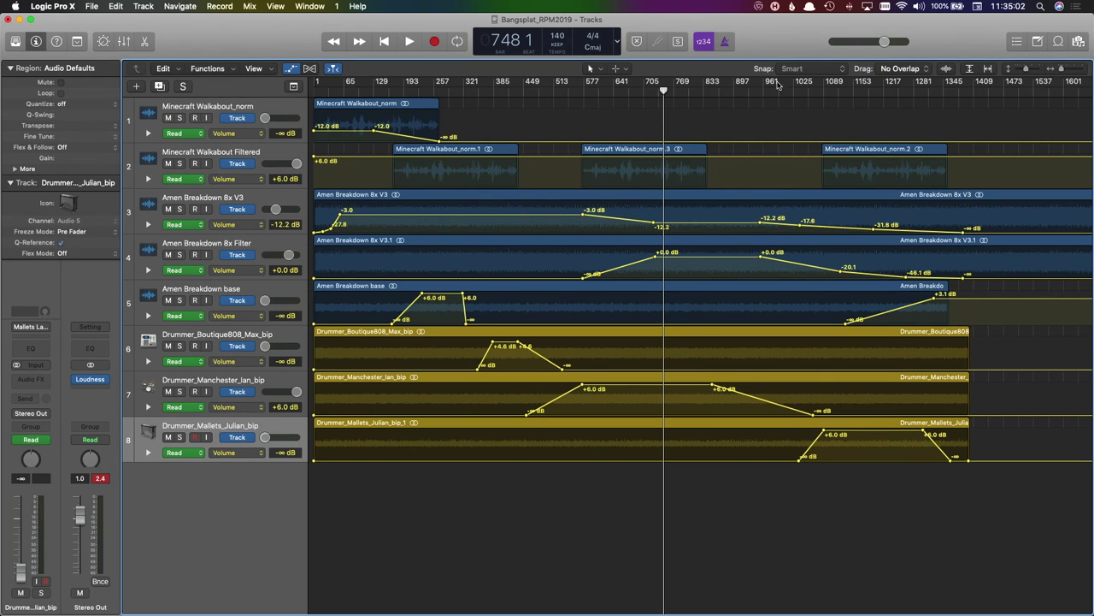
- Play a passage of the full mix from bar 1242 and stop playback
left_click(895, 91)
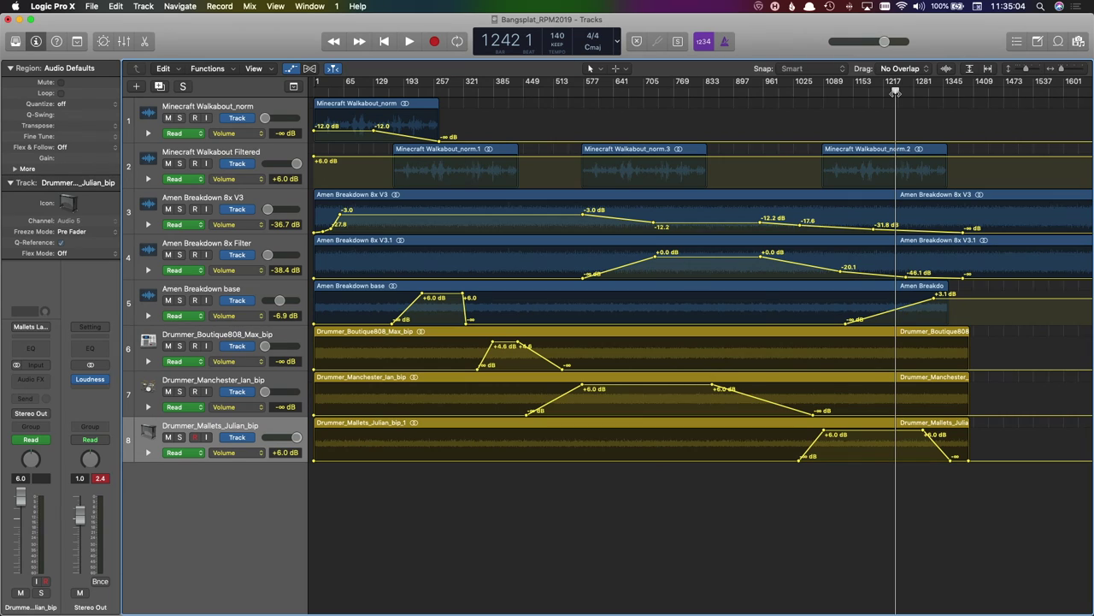
key("space")
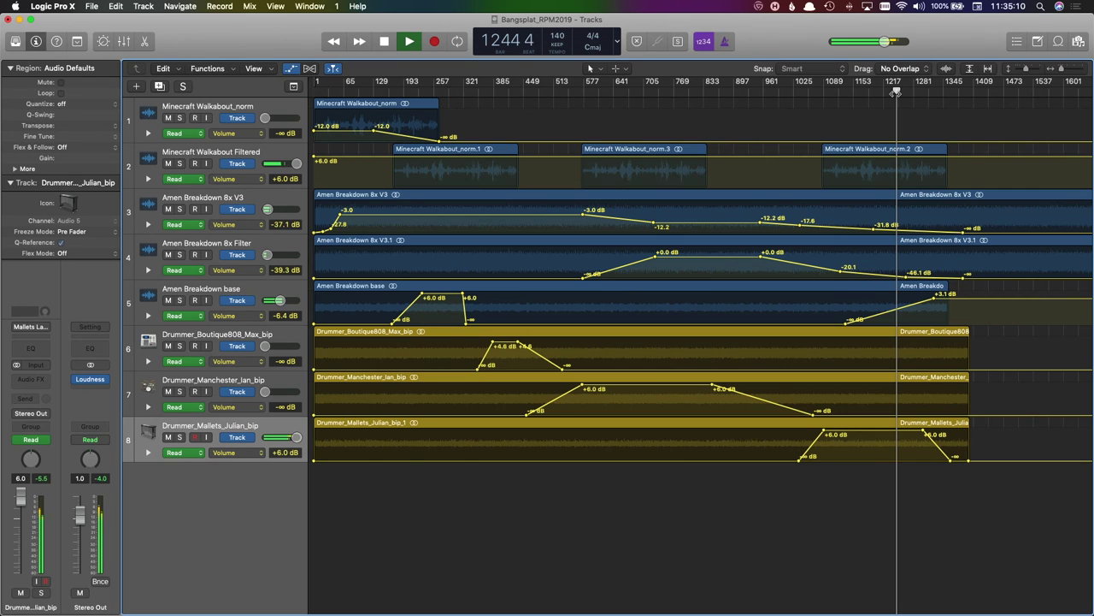
key("space")
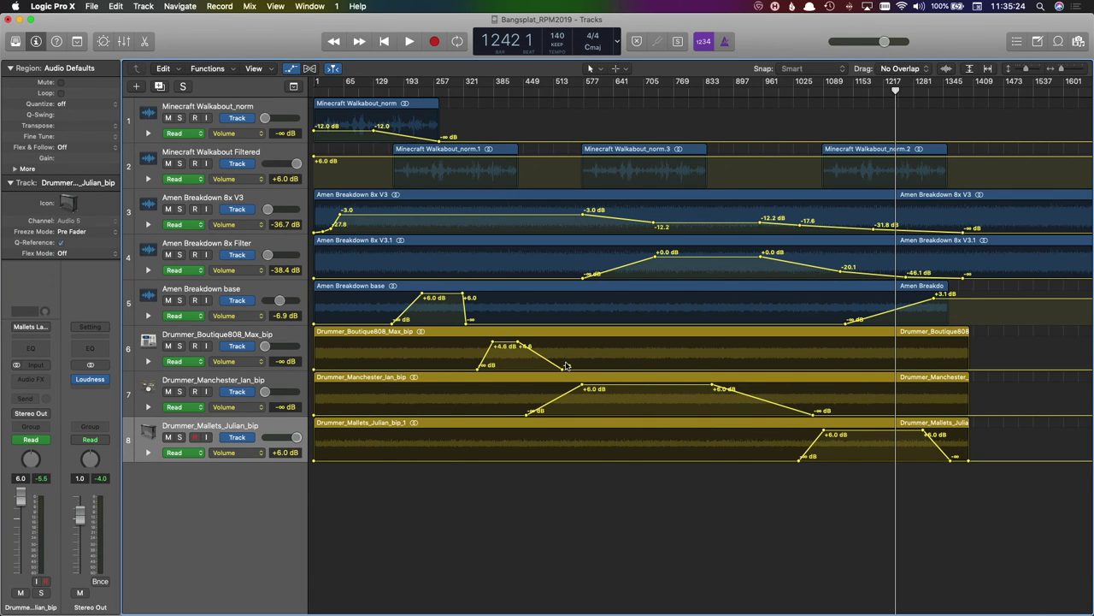
- Switch to Safari and open the Amen Breakdown album page from the Bangsplat music page on Bandcamp
key("super+Tab")
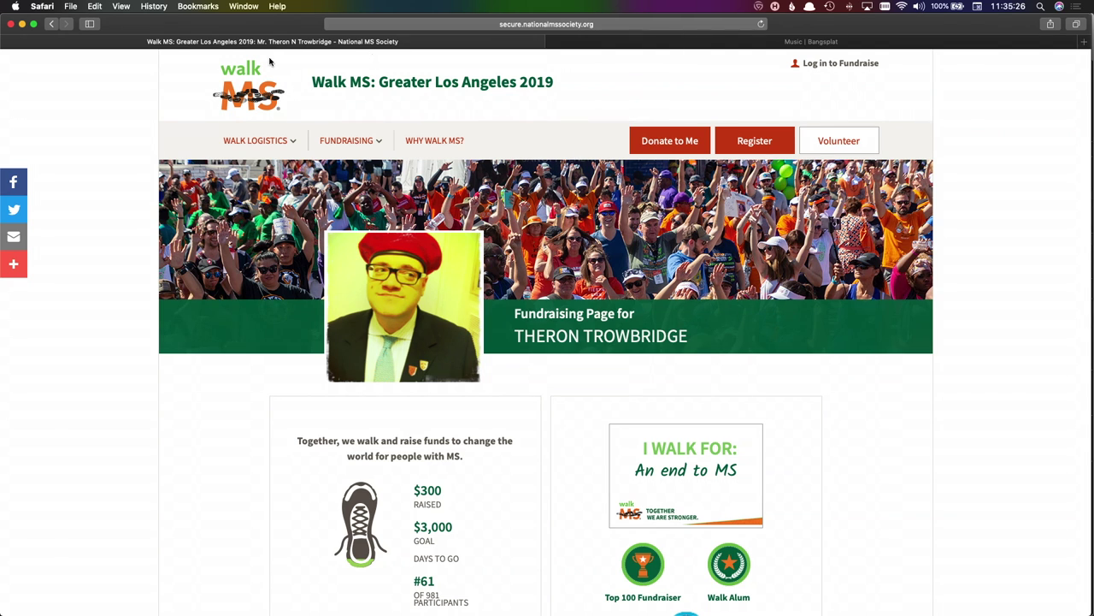
left_click(689, 44)
left_click(348, 263)
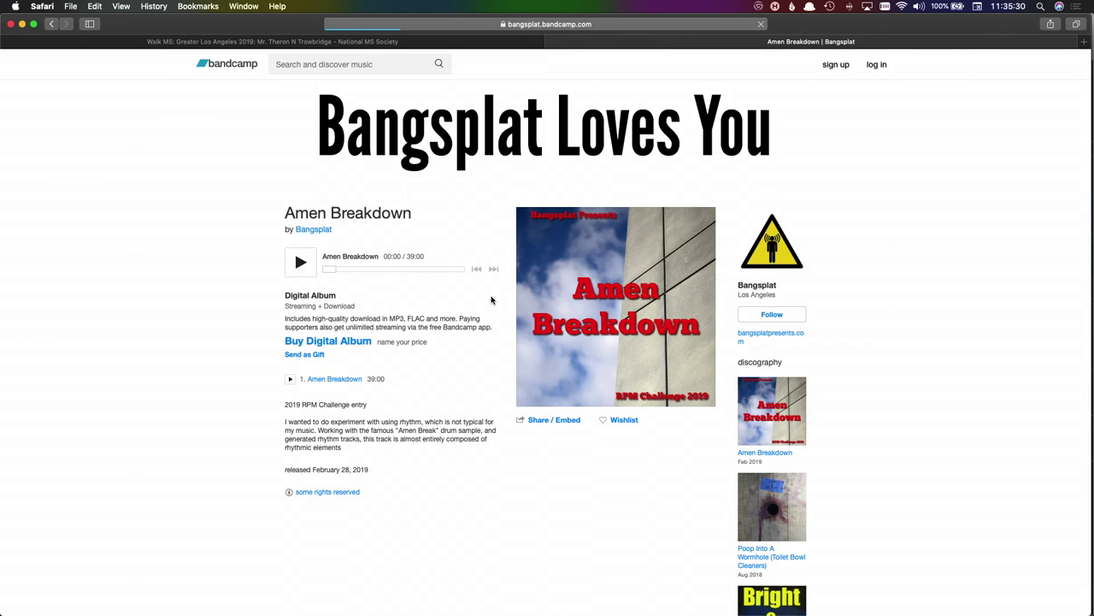